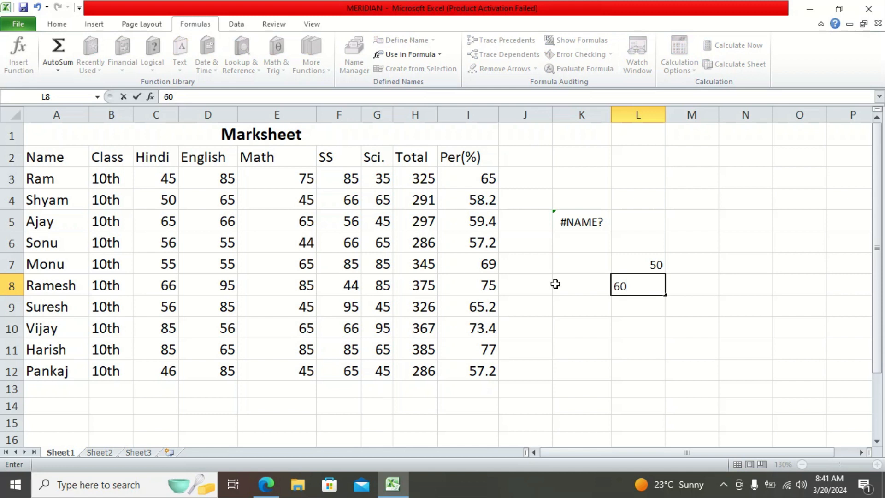
Step: Add the values of cells L7 and L8 with the formula =L7+L8 in cell O9
click(792, 309)
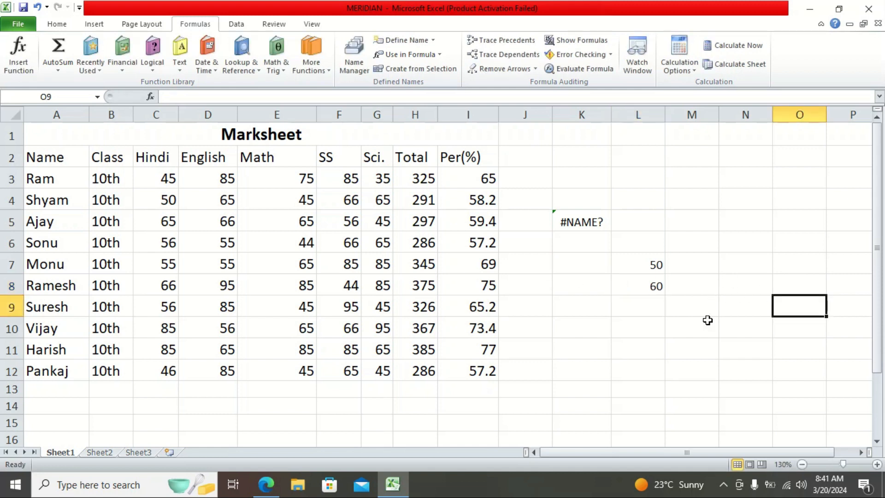
text(=)
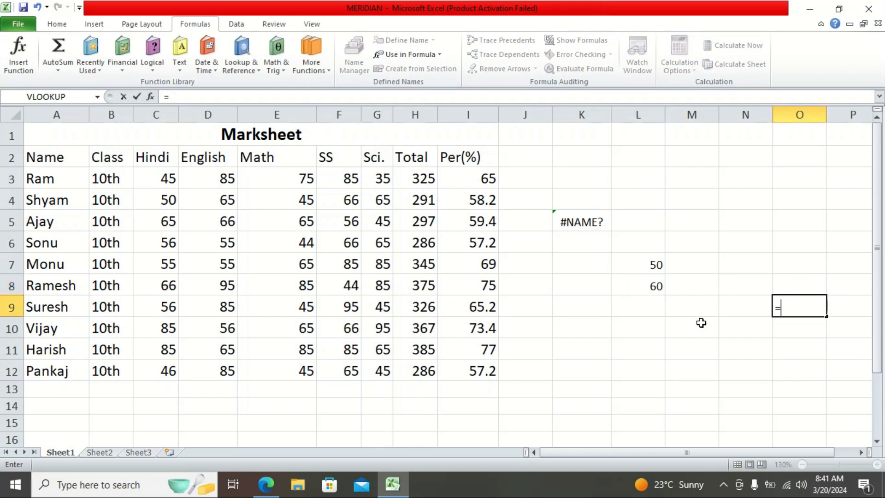
click(654, 265)
text(+)
click(649, 284)
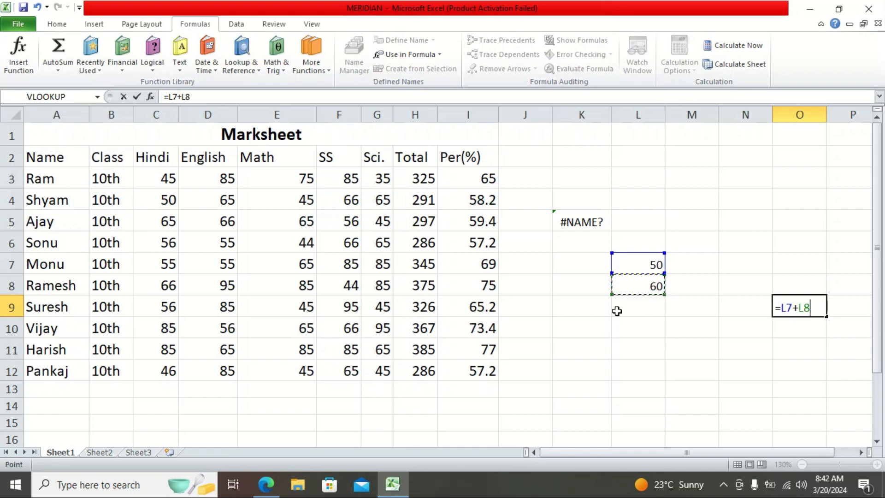
key(Return)
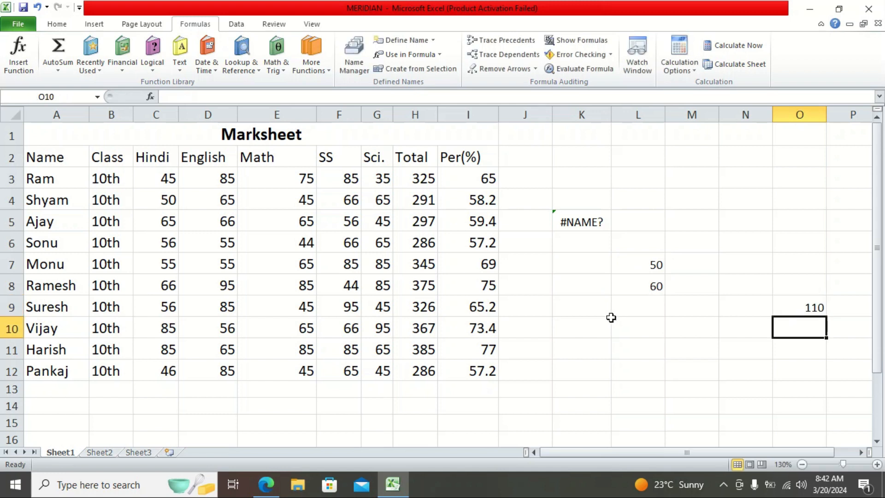
Step: Trace the precedents of the formula in O9, then consult the Formula Auditing notes in the browser and return to Excel
click(806, 307)
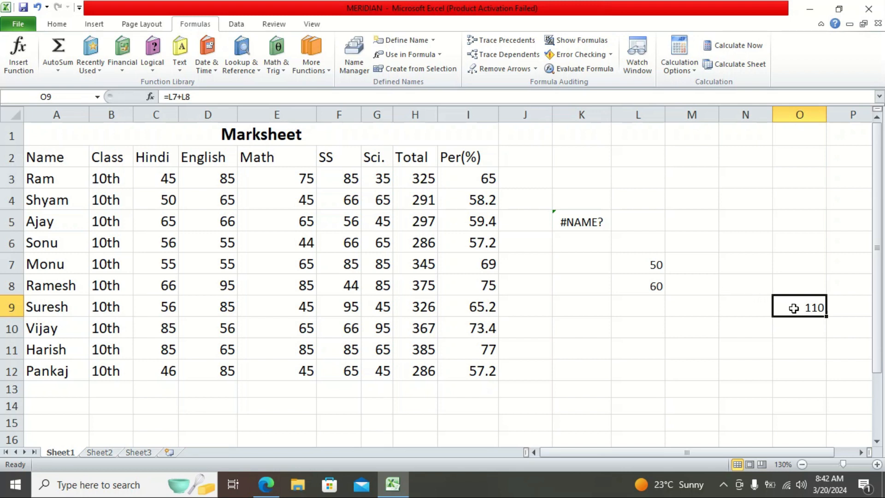
click(513, 45)
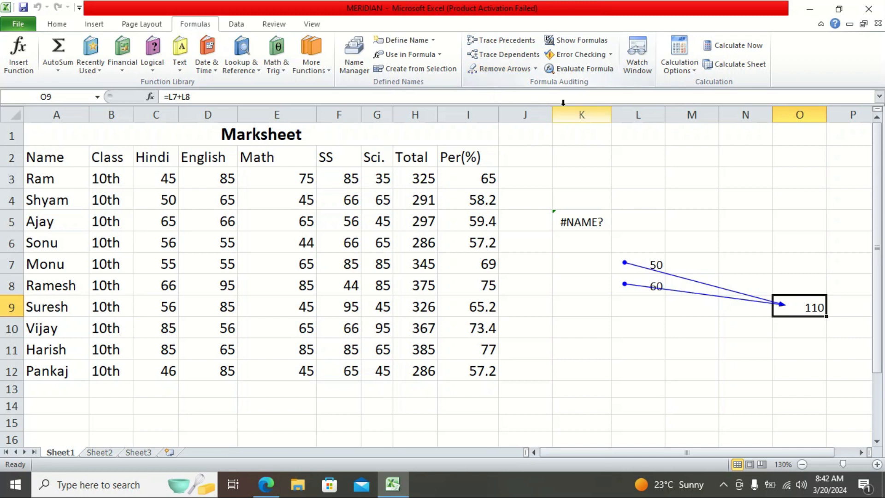
click(277, 482)
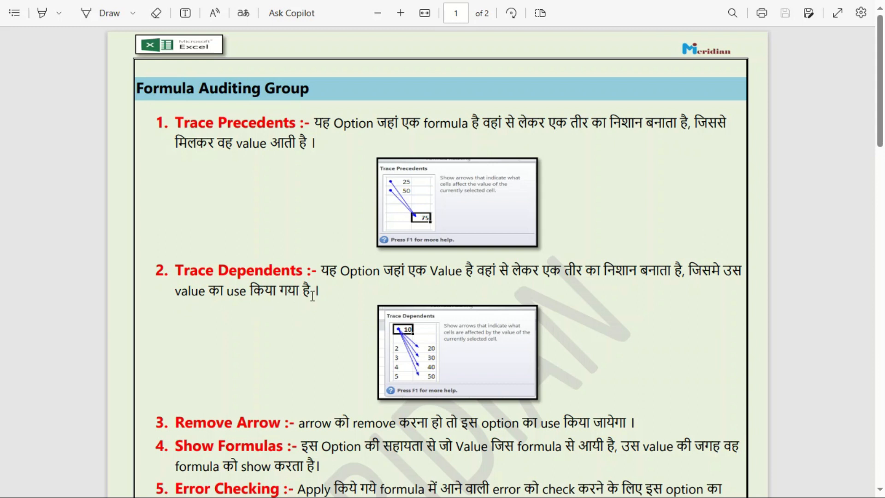
key(alt+Tab)
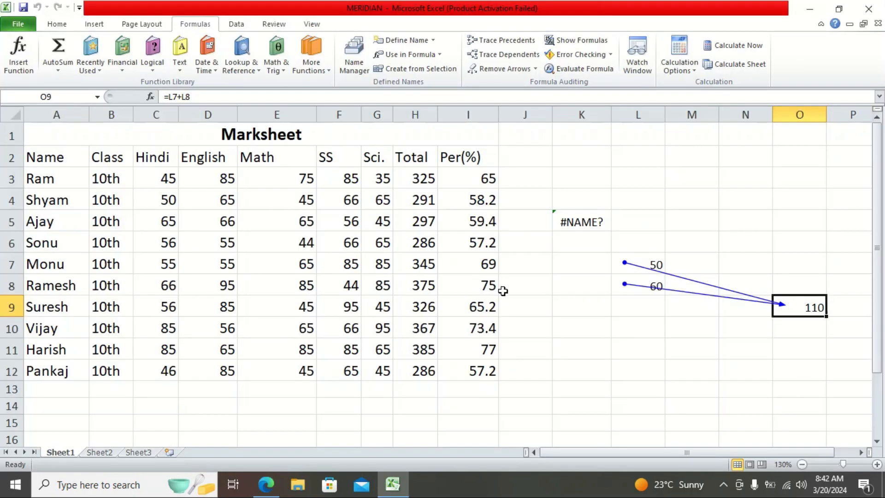
Step: Enter 10 in cell E17 below the marksheet
scroll(350, 330, down, 2)
click(273, 327)
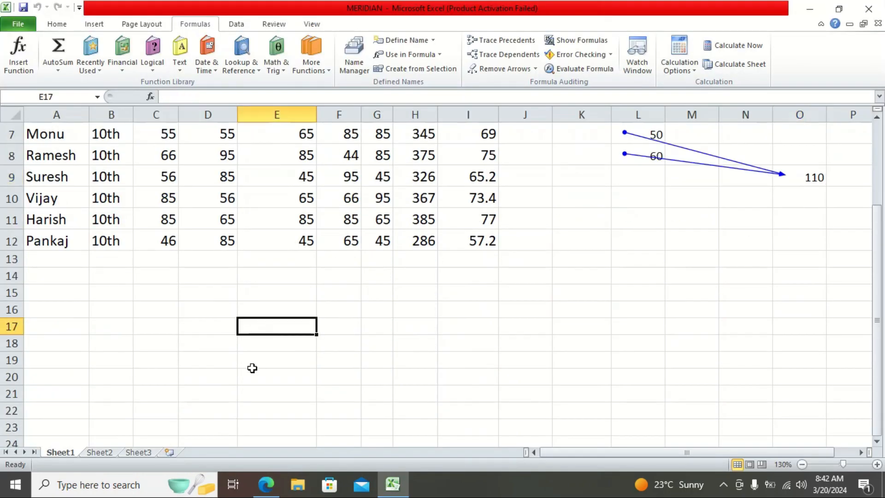
text(10)
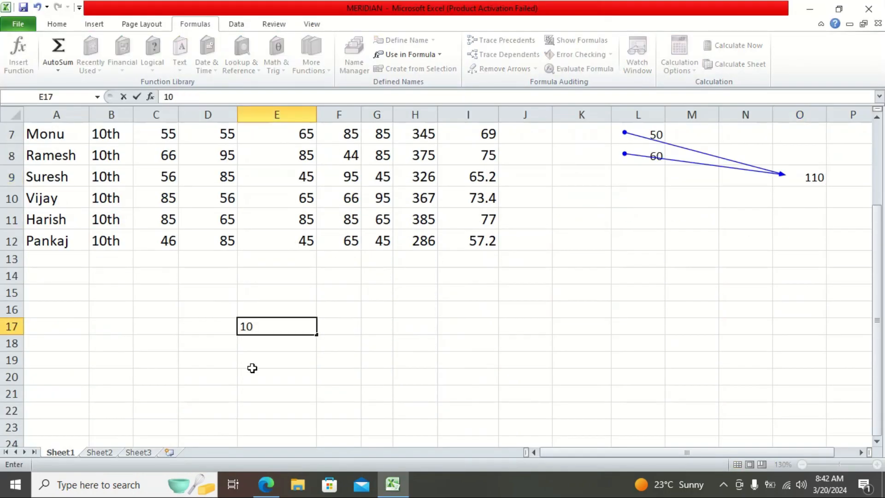
click(258, 388)
Step: Enter the formula =E17+100 in cell C21
click(169, 399)
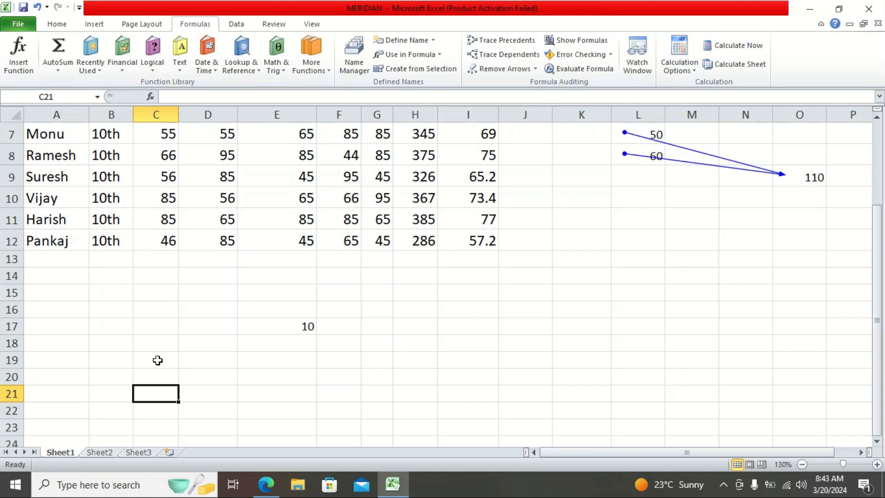
text(=)
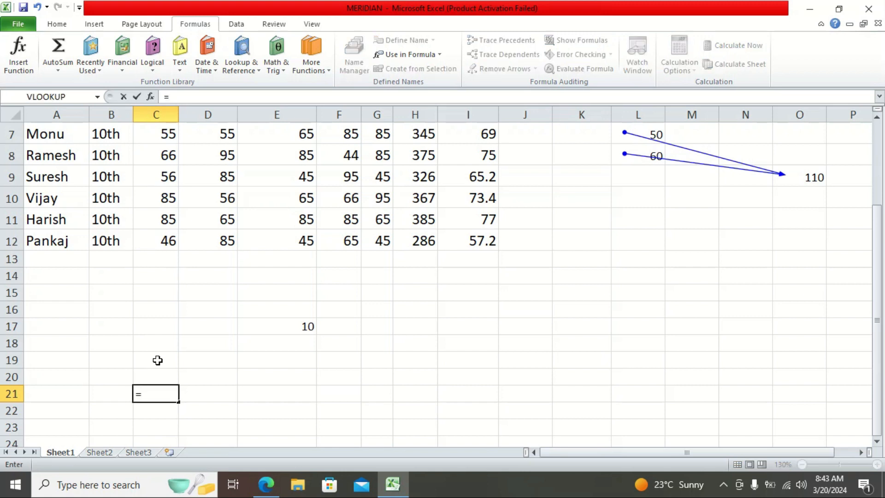
click(287, 325)
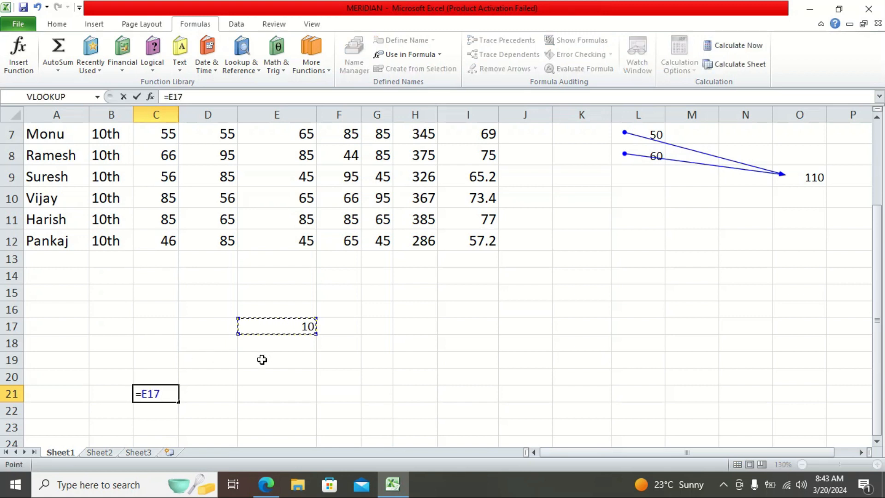
text(+100)
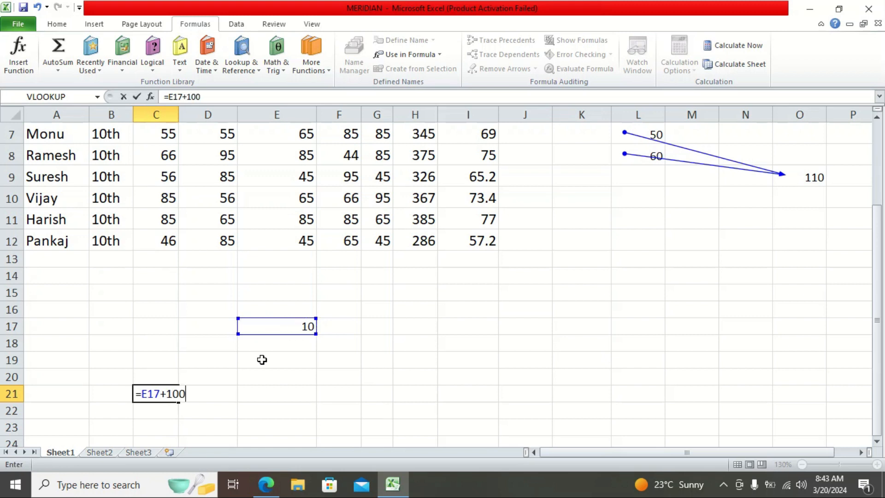
key(Return)
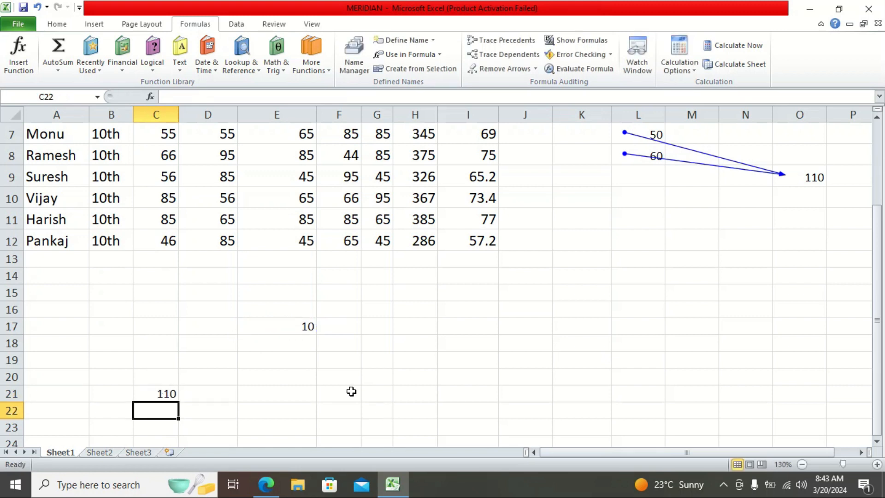
Step: Enter the formula =E17*5 in cell J18
click(523, 337)
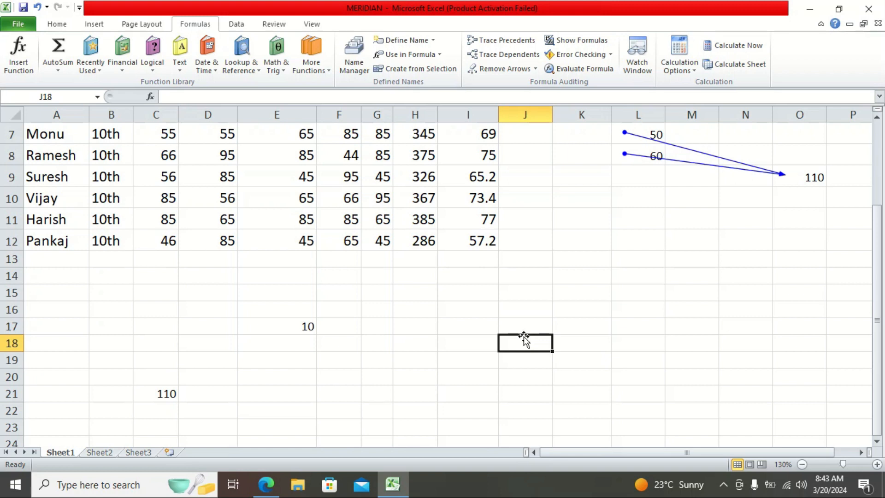
text(=)
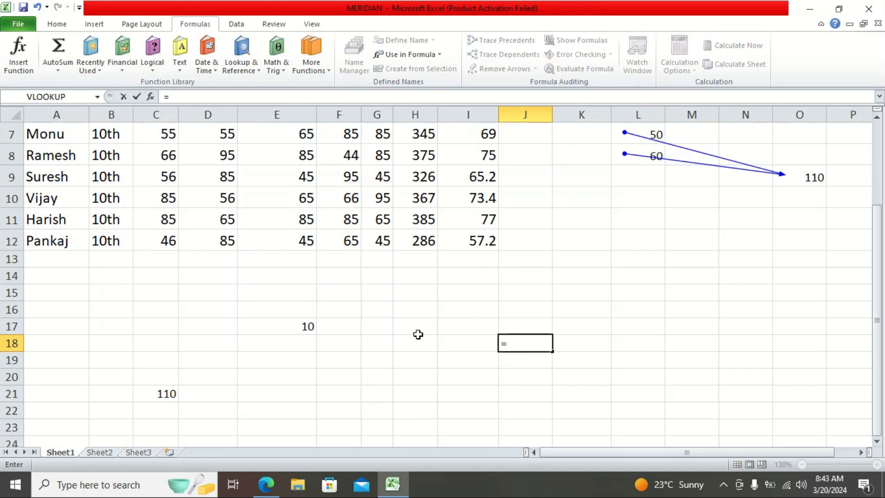
click(289, 330)
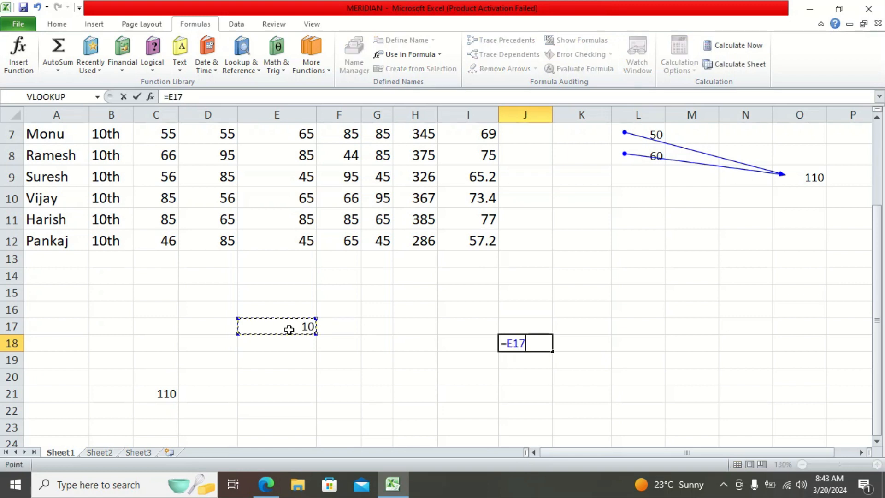
text(*5)
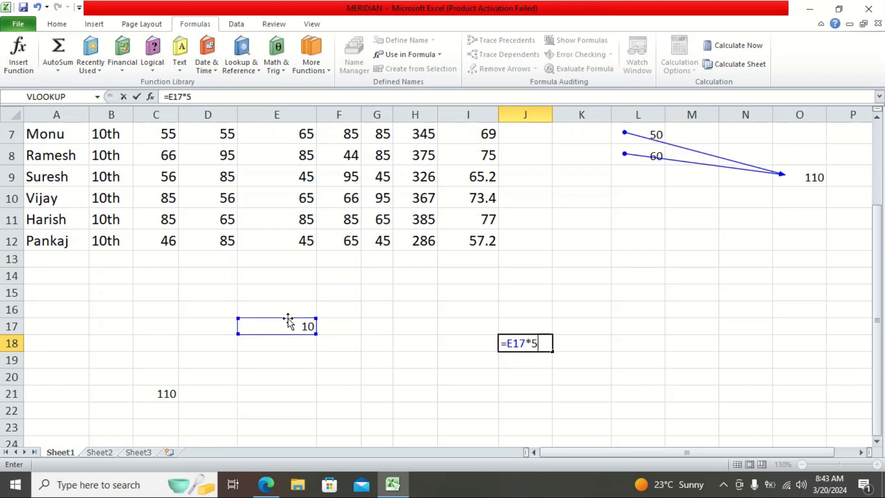
key(Return)
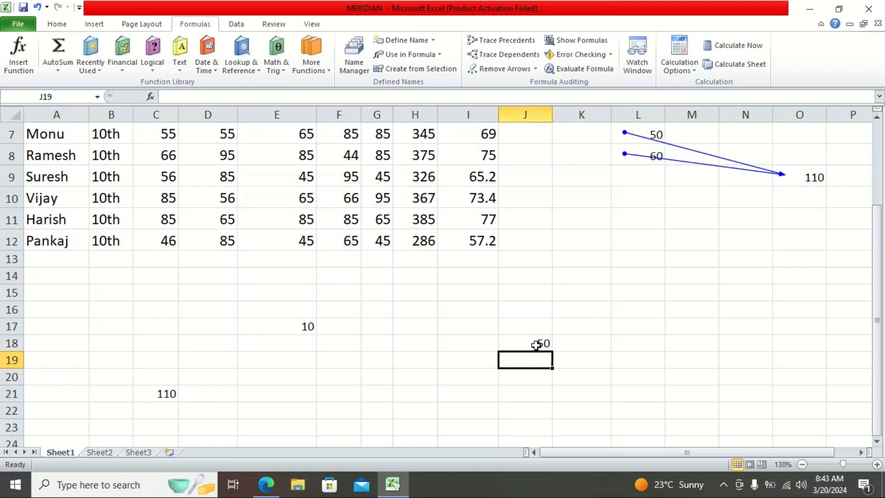
Step: Trace the dependents of cell E17 and review the arrows on the sheet
click(291, 328)
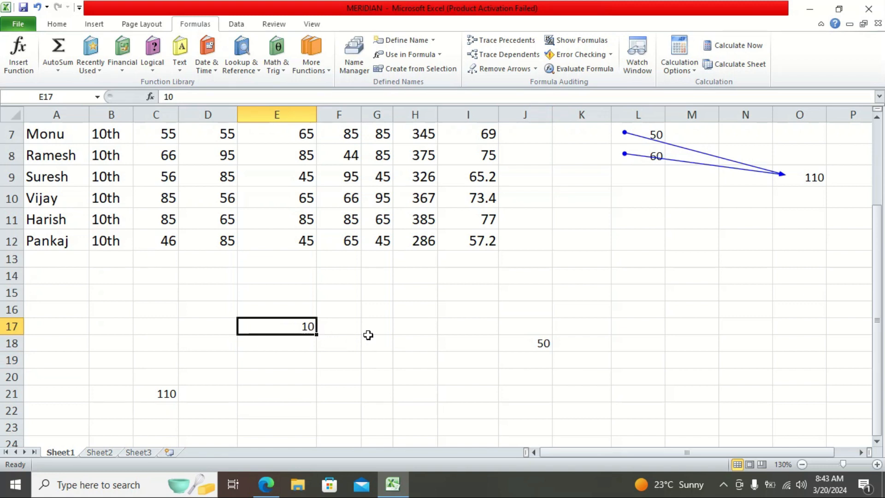
click(524, 54)
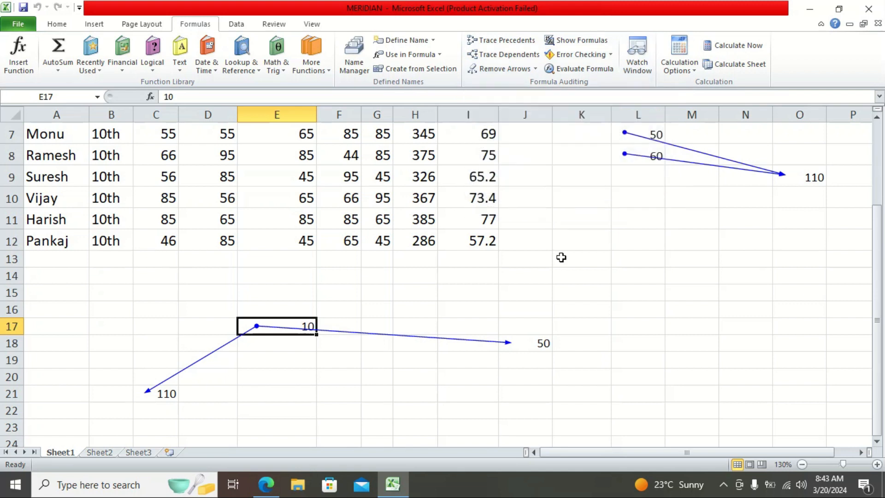
scroll(561, 257, up, 2)
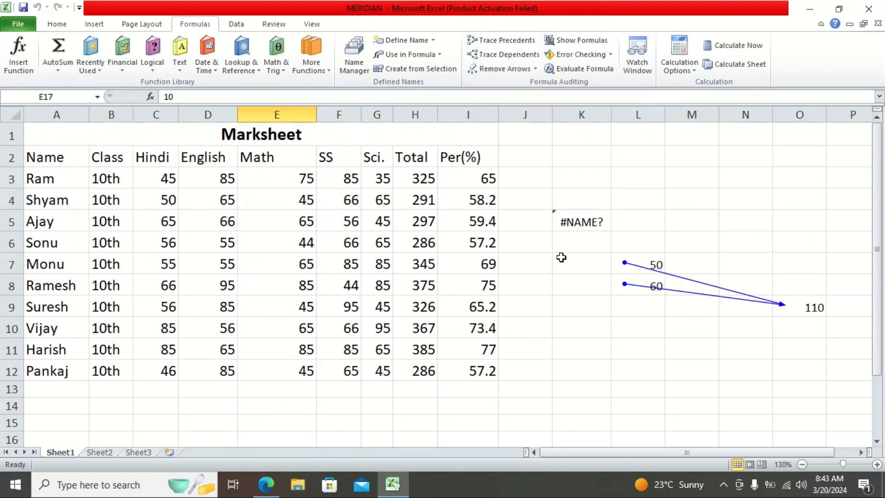
scroll(561, 257, down, 1)
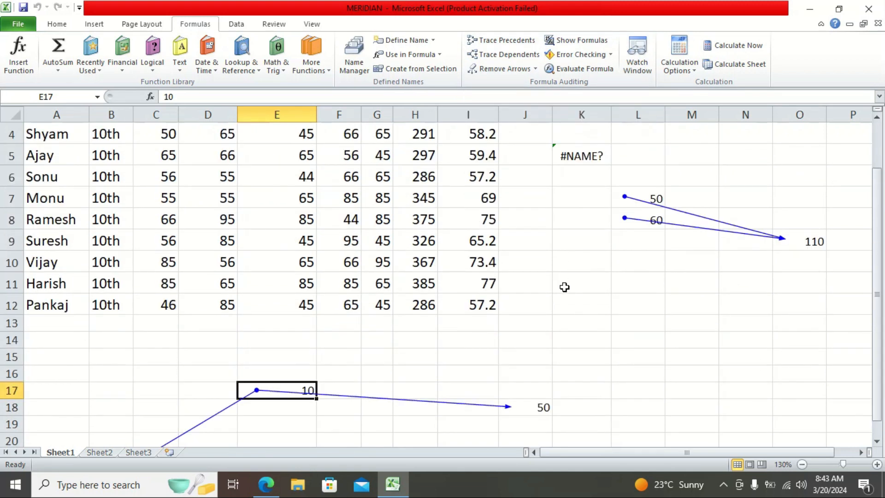
Step: Remove all precedent and dependent arrows from the sheet
click(570, 267)
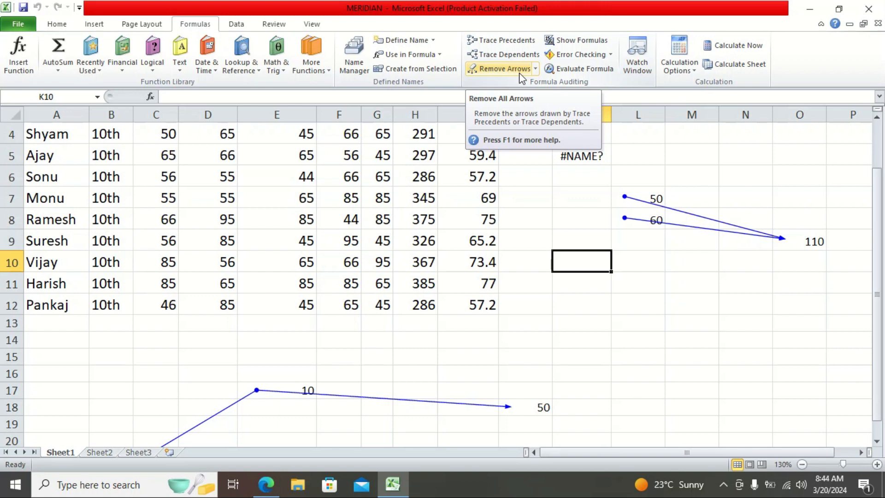
scroll(587, 342, down, 2)
scroll(579, 300, up, 3)
scroll(575, 282, down, 1)
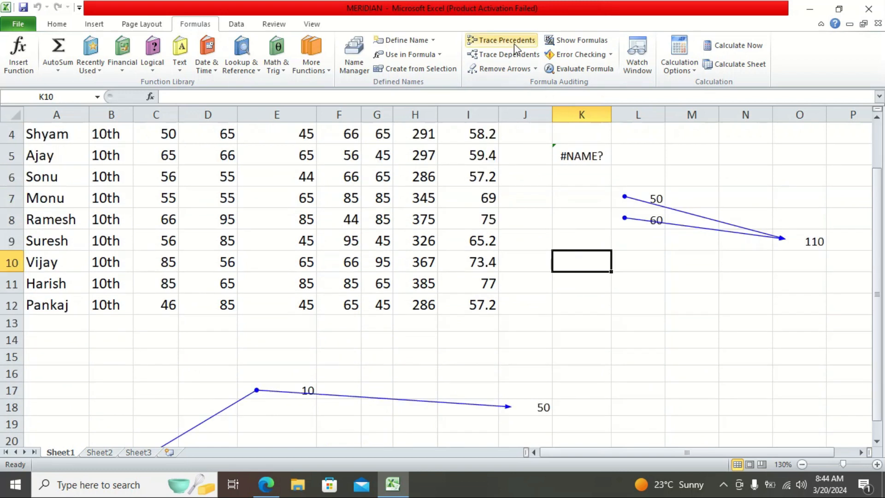
click(510, 72)
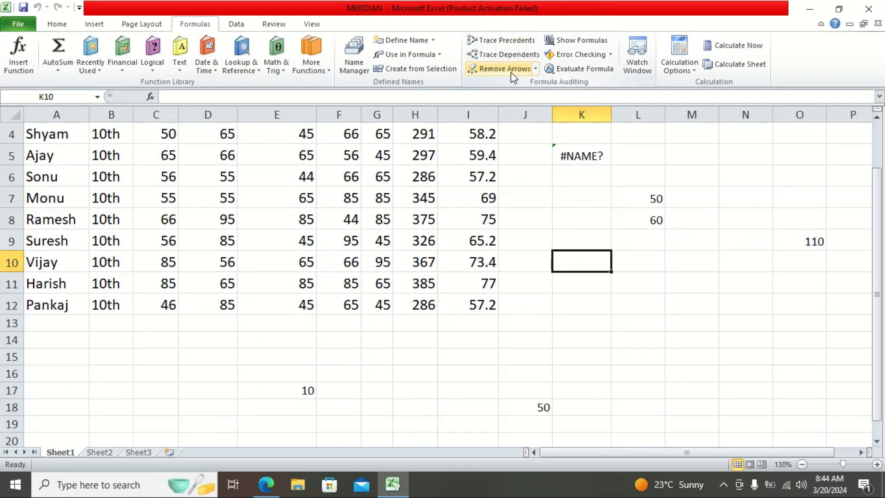
click(605, 309)
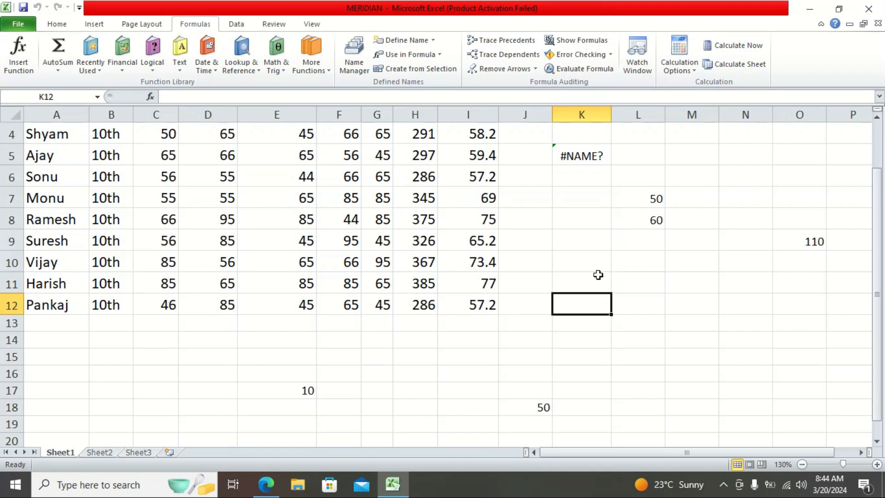
scroll(589, 265, up, 1)
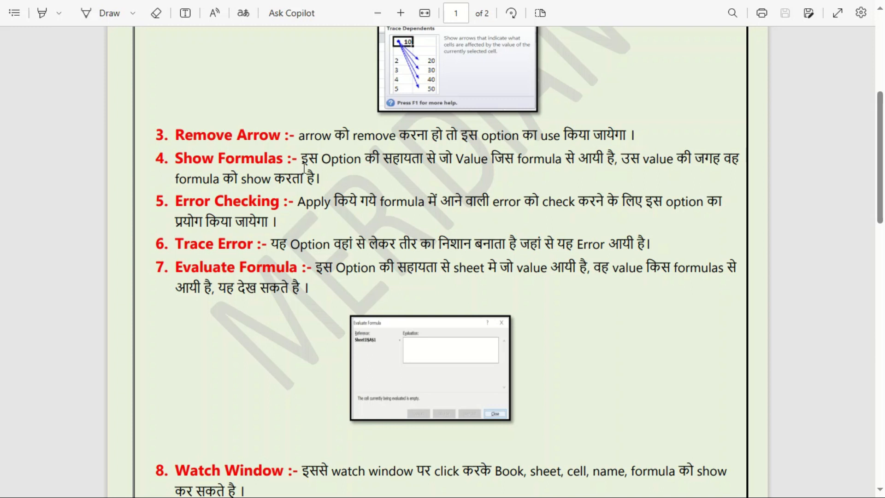
Step: Return to the Excel marksheet, inspect the formulas in I3 and J3, and select the Total and Per(%) values in I3:J12
key(alt+Tab)
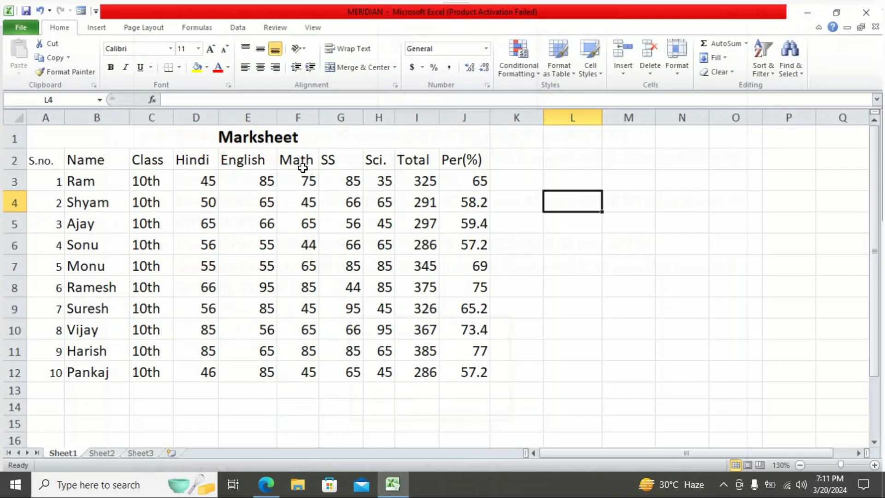
click(614, 268)
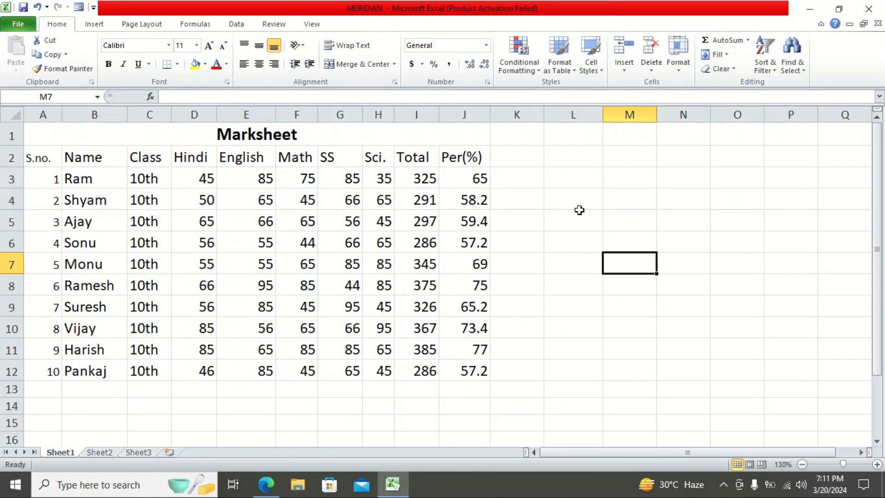
click(577, 191)
click(416, 174)
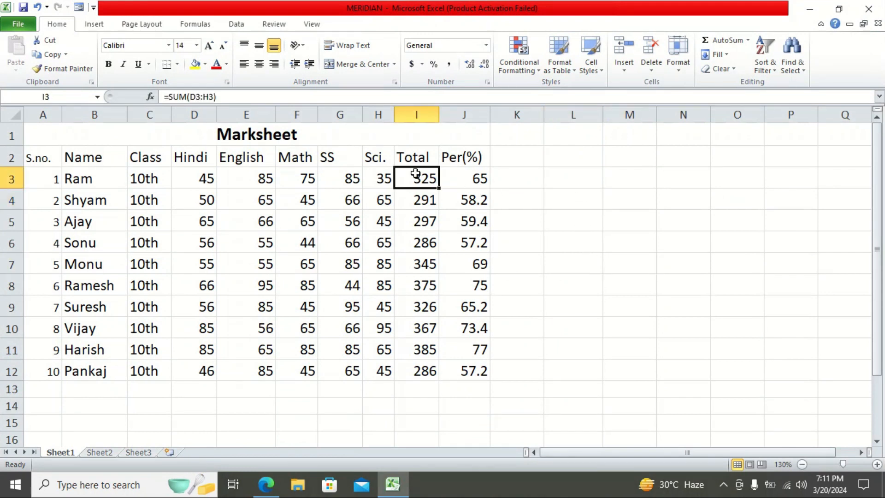
click(462, 180)
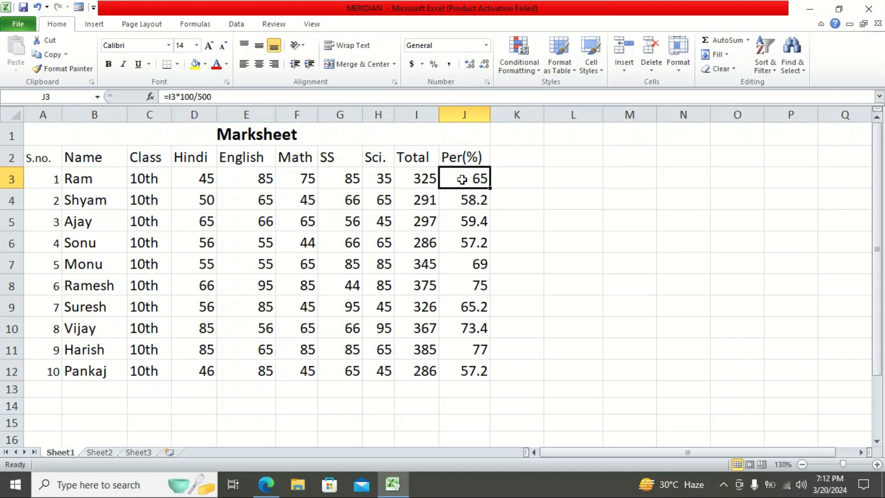
click(576, 215)
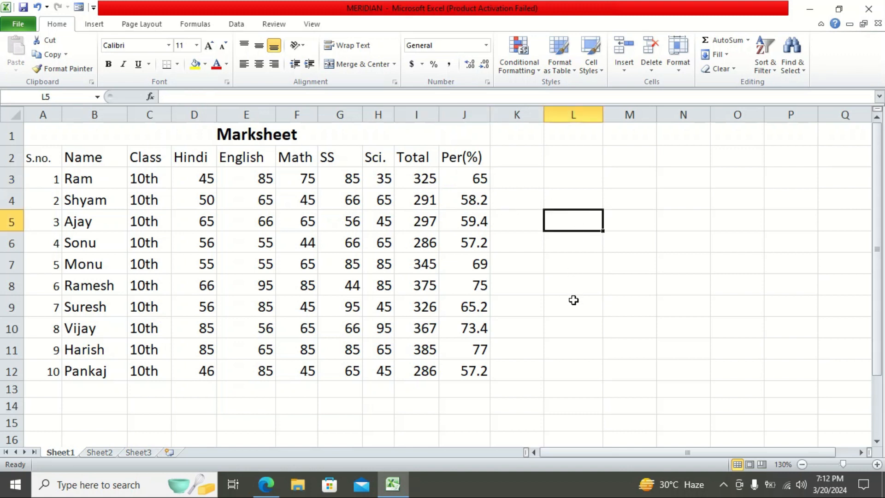
click(573, 245)
drag(429, 181, 489, 368)
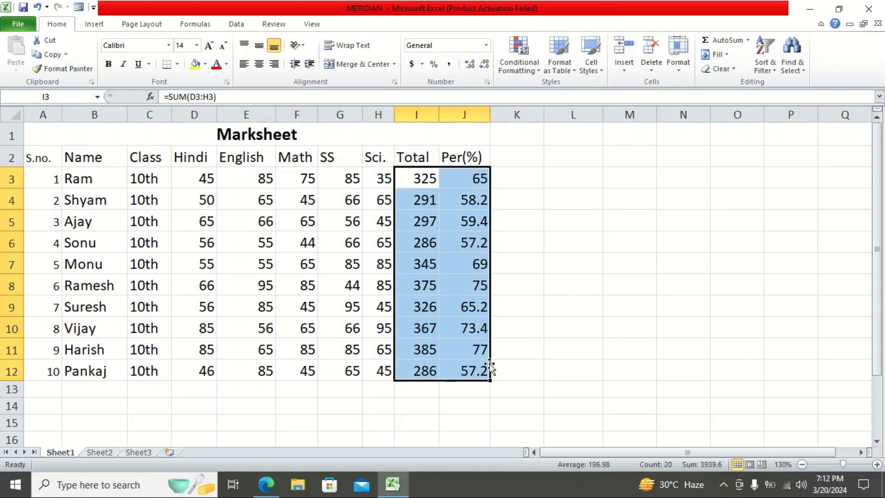
Step: Show the formulas on the marksheet and examine the ones behind the Total and Per(%) columns
click(539, 310)
click(539, 237)
click(549, 225)
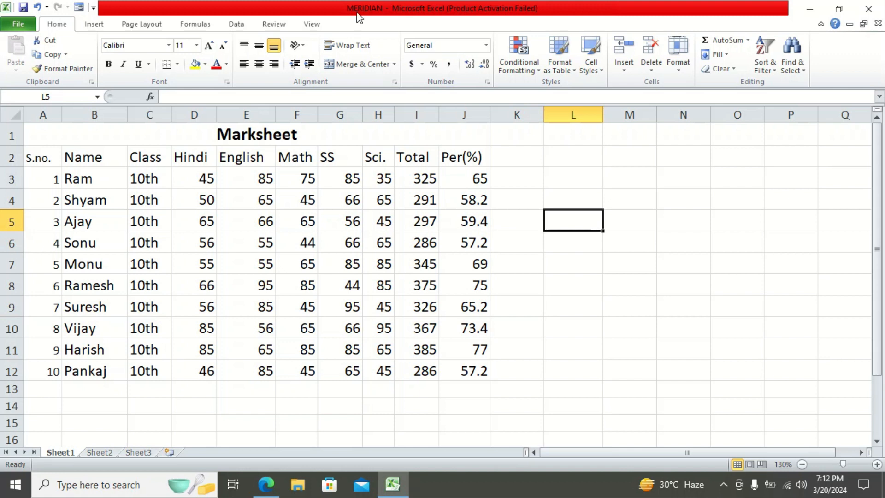
click(197, 24)
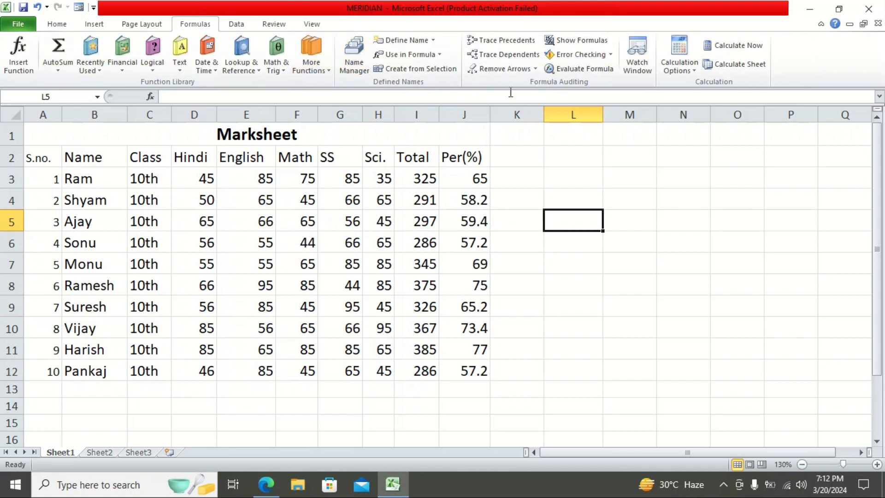
click(579, 43)
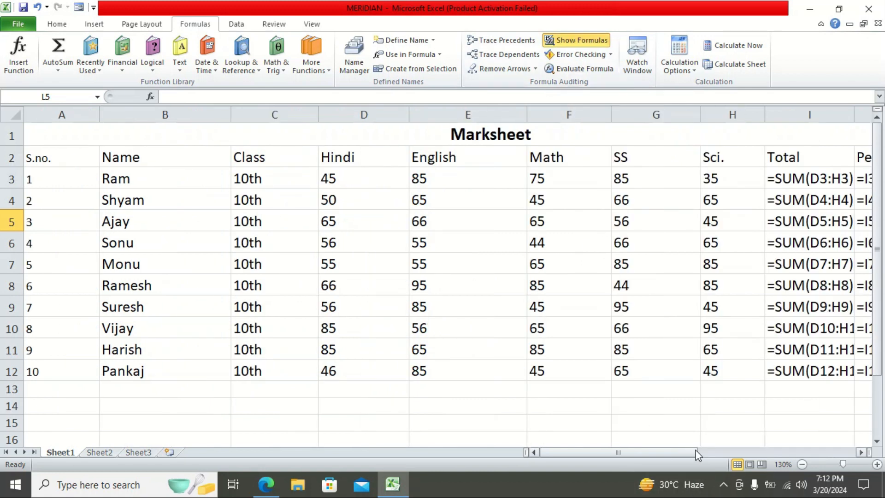
drag(690, 453, 735, 452)
click(645, 108)
click(645, 107)
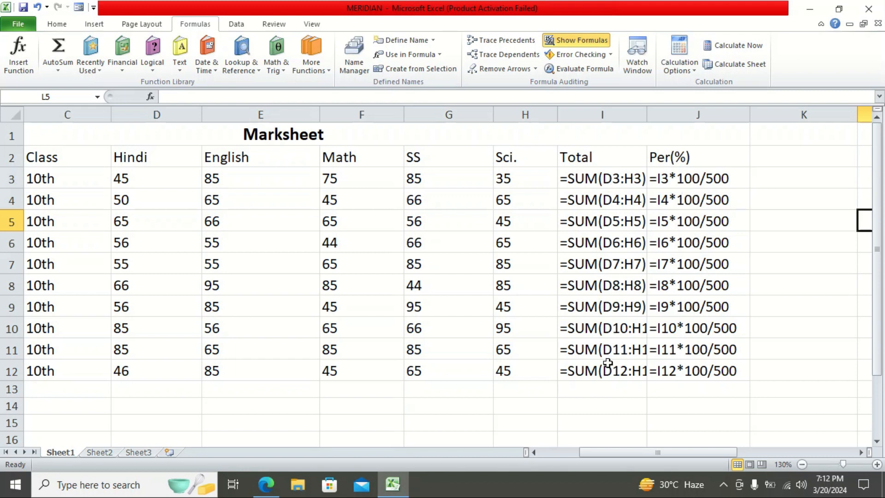
click(346, 400)
click(290, 403)
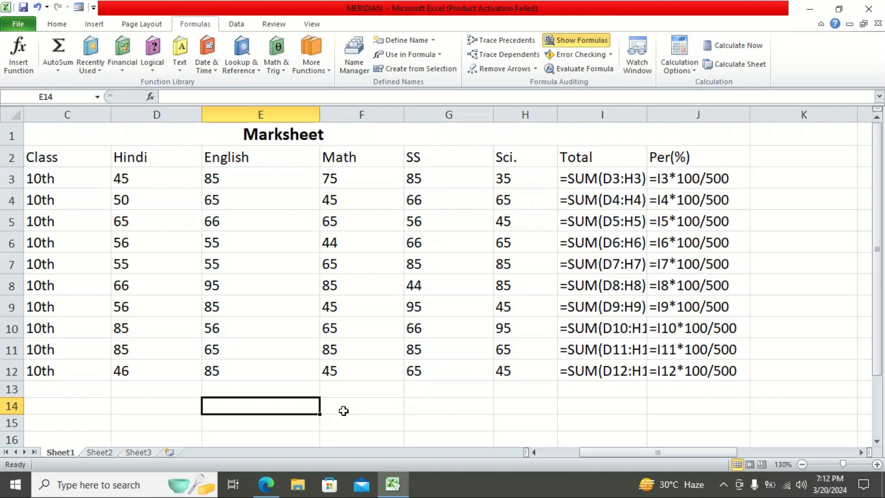
Step: Turn off the formula display to show calculated values across the marksheet
click(570, 39)
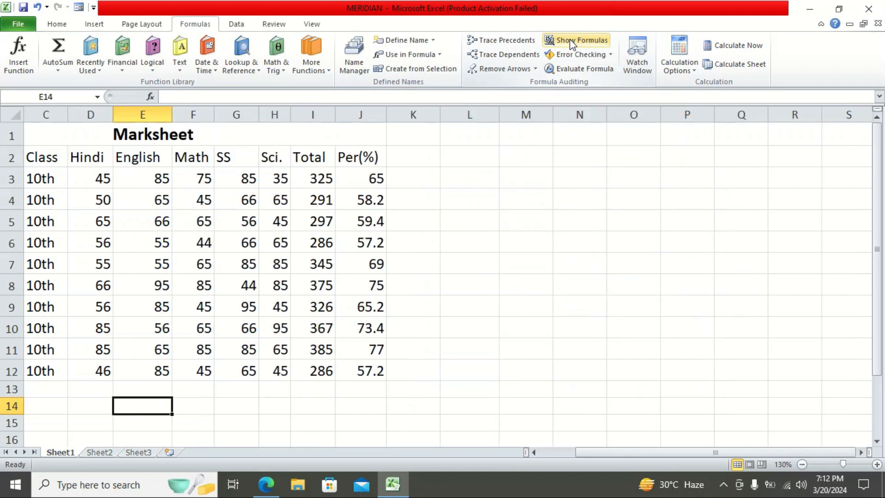
click(535, 453)
click(535, 453)
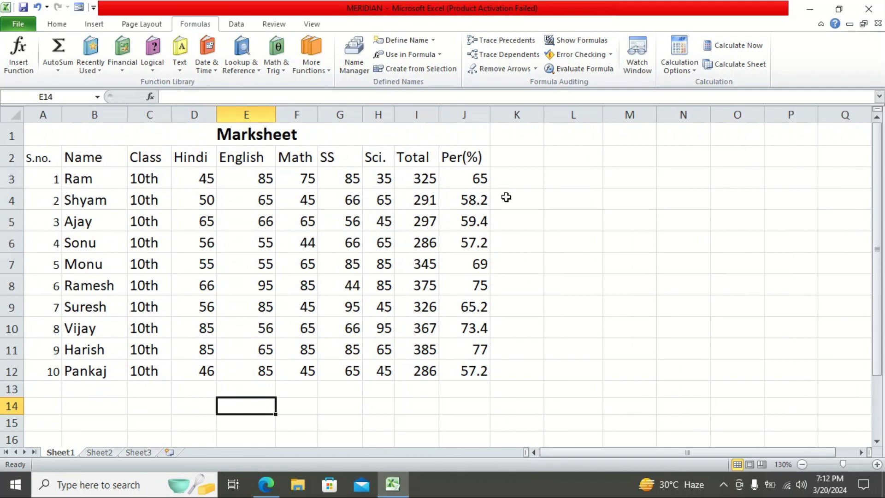
Step: Check the Formula Auditing notes in the browser, return to Excel, and enter the formula =G2+I10 in cell L6
click(267, 484)
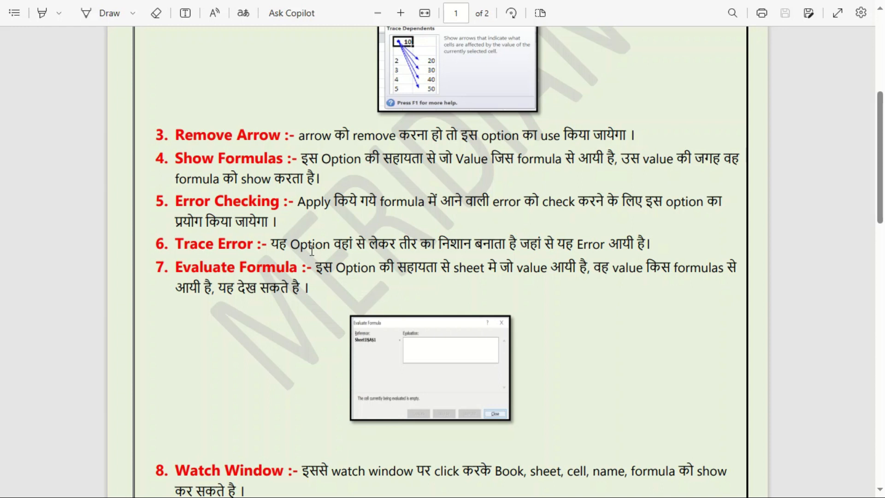
click(392, 484)
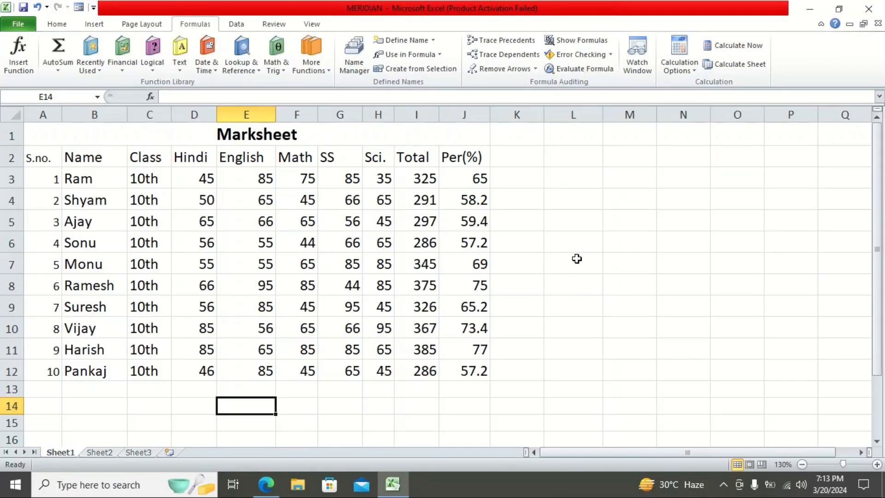
click(577, 244)
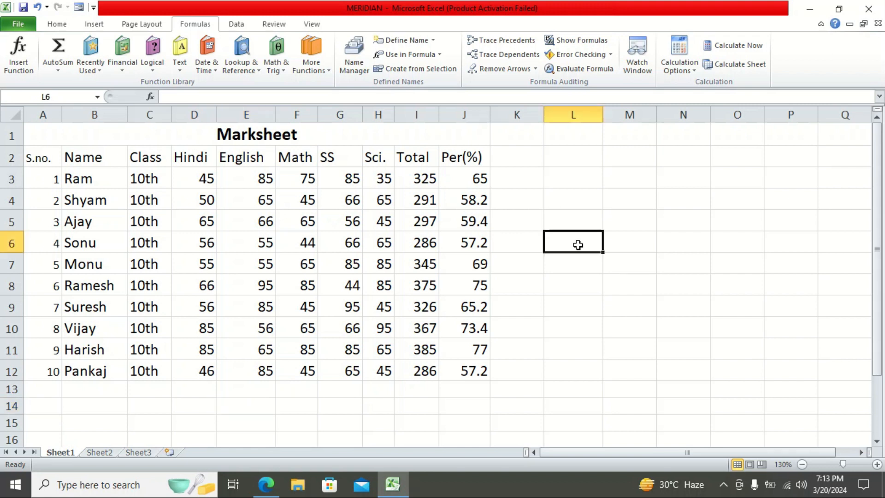
text(=)
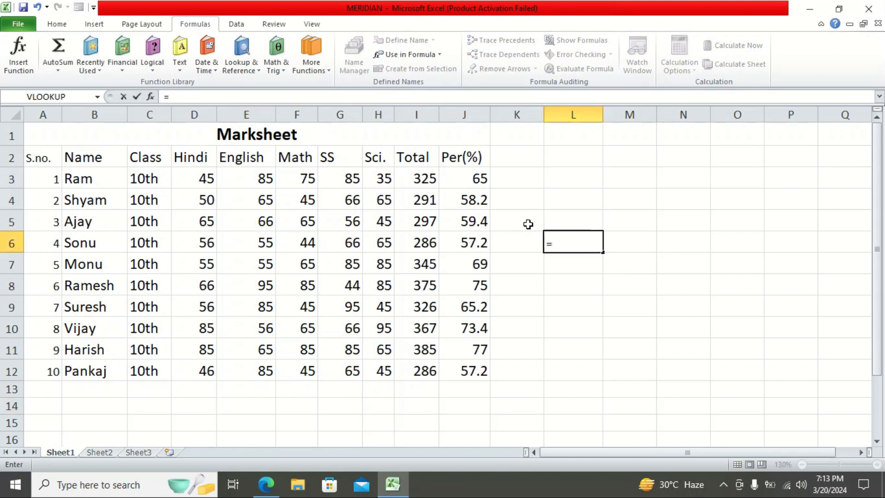
click(348, 164)
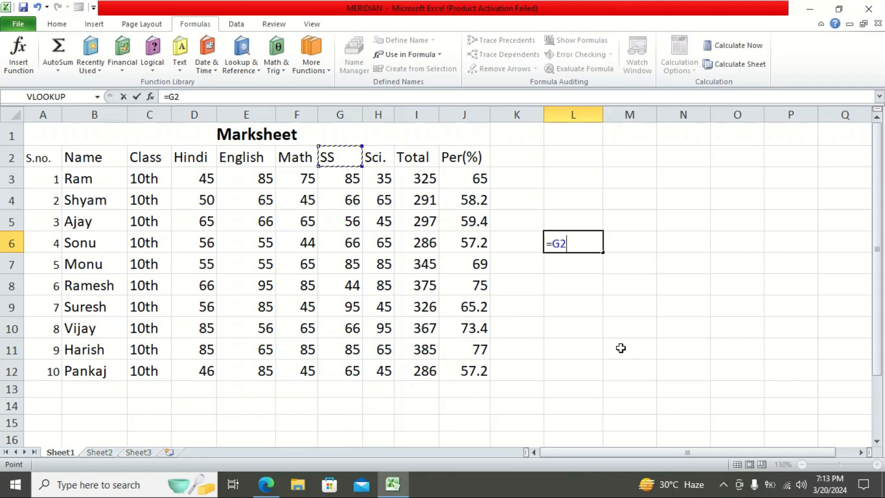
text(+)
click(422, 329)
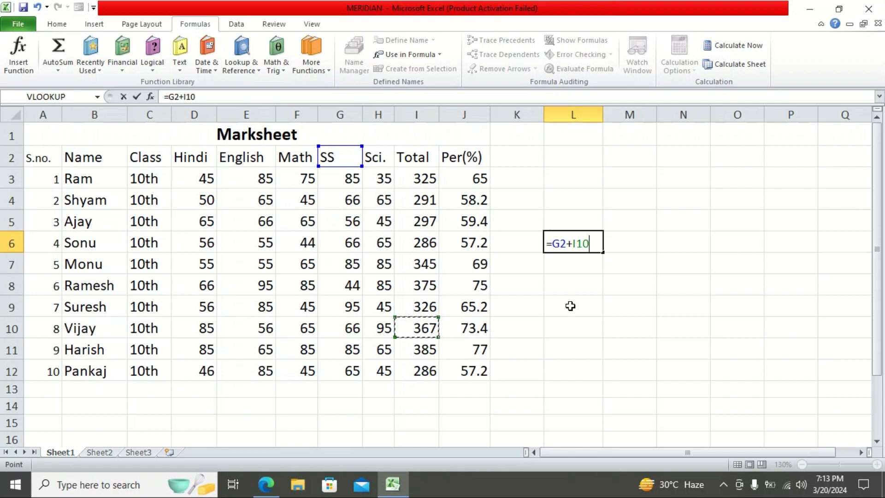
key(Return)
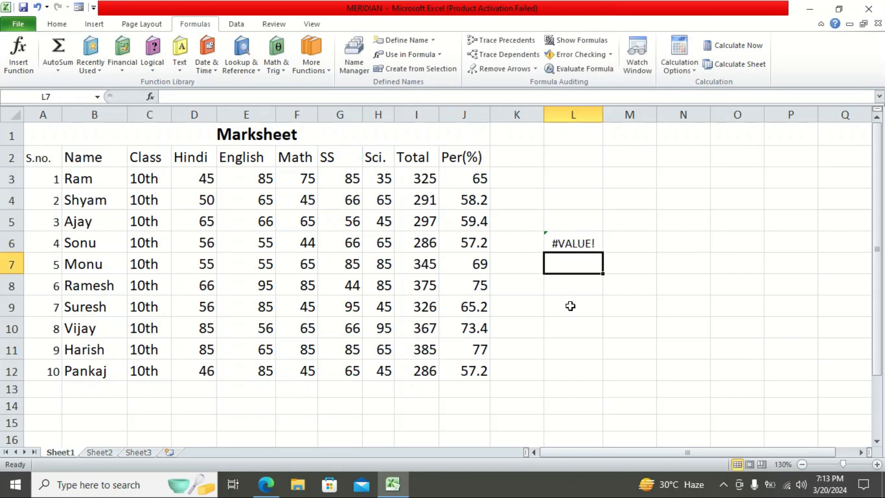
Step: Run Error Checking on cell L6, review the reported error and its options, and close the check
click(572, 240)
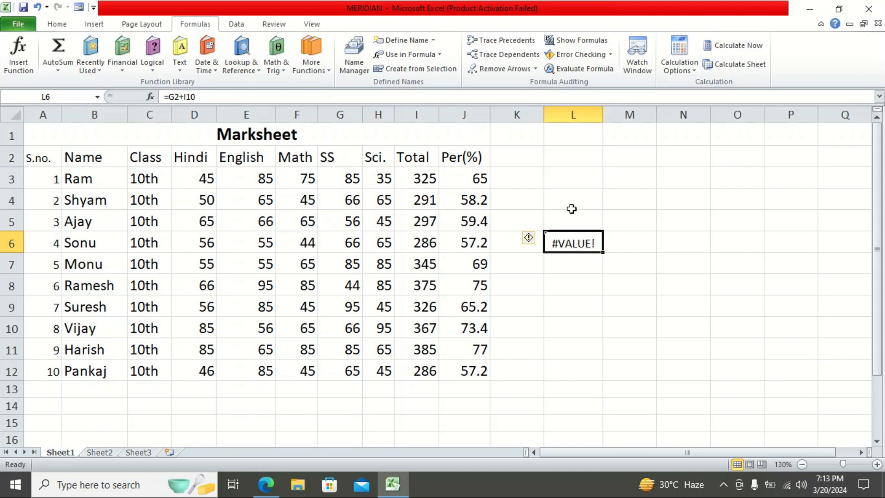
click(570, 56)
drag(456, 238, 407, 140)
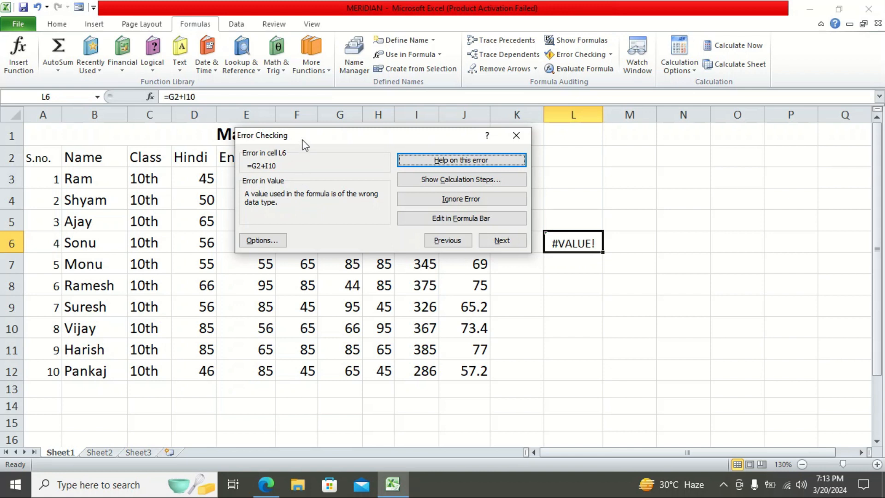
drag(303, 140, 284, 247)
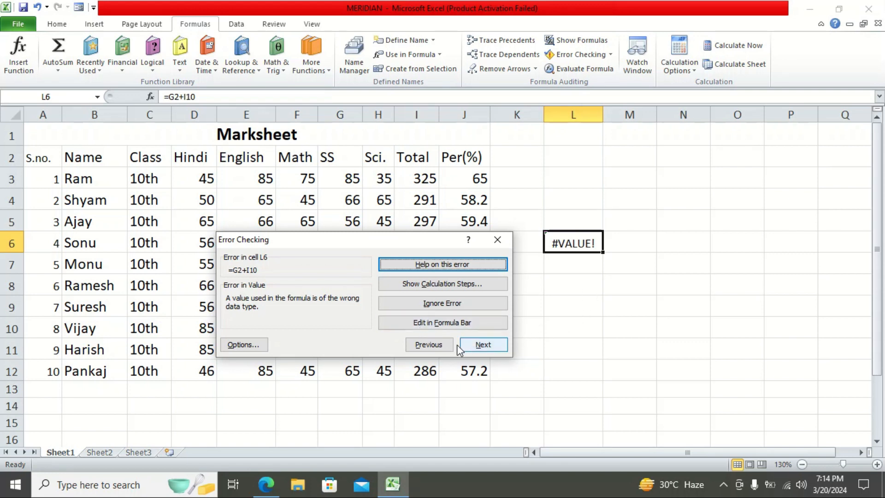
click(499, 239)
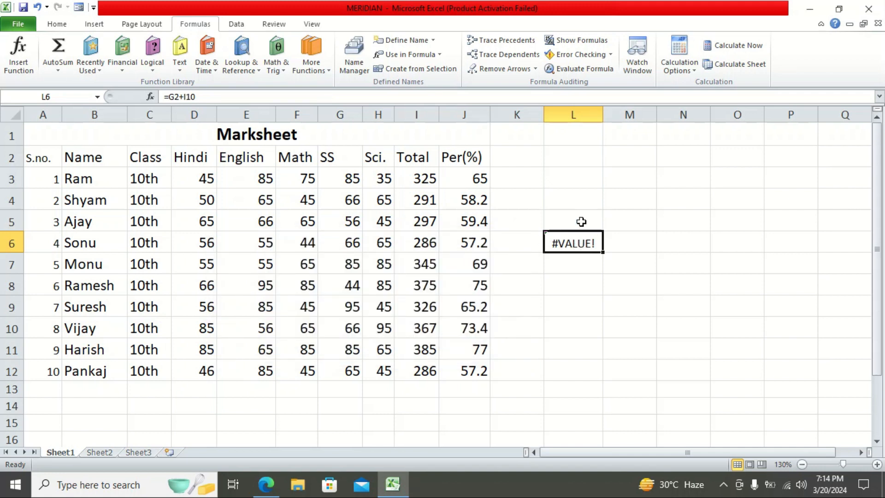
click(575, 264)
click(570, 286)
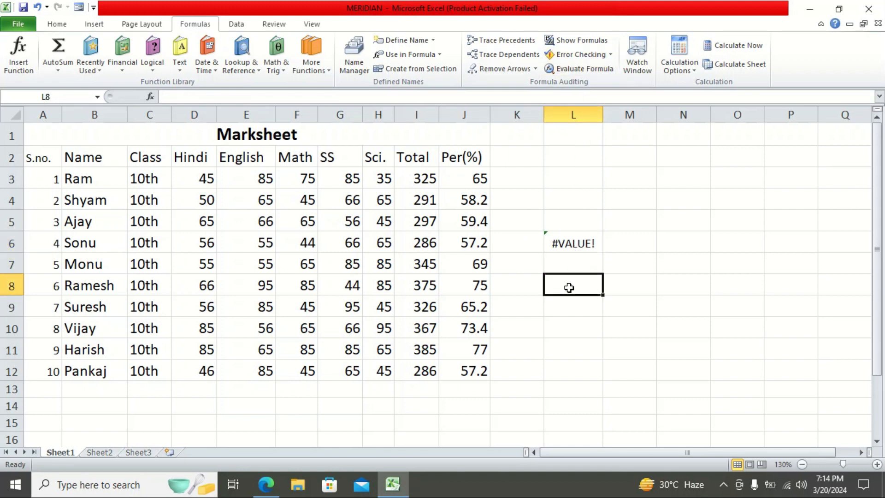
Step: Read the Trace Error note in the browser, return to Excel, and try to trace an error from empty cell L8
click(276, 491)
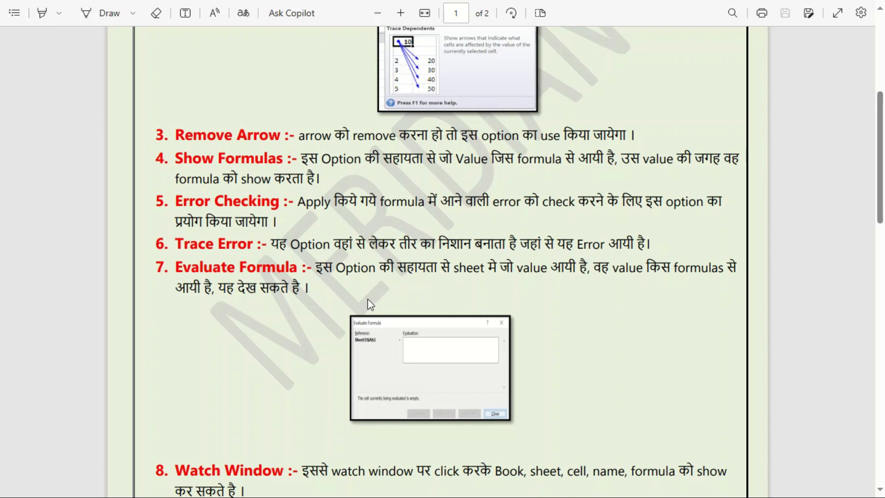
key(alt+Tab)
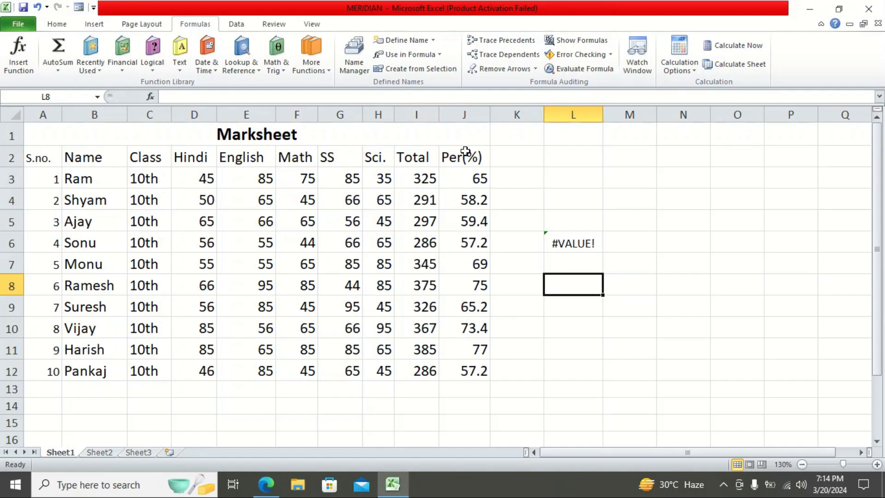
click(609, 54)
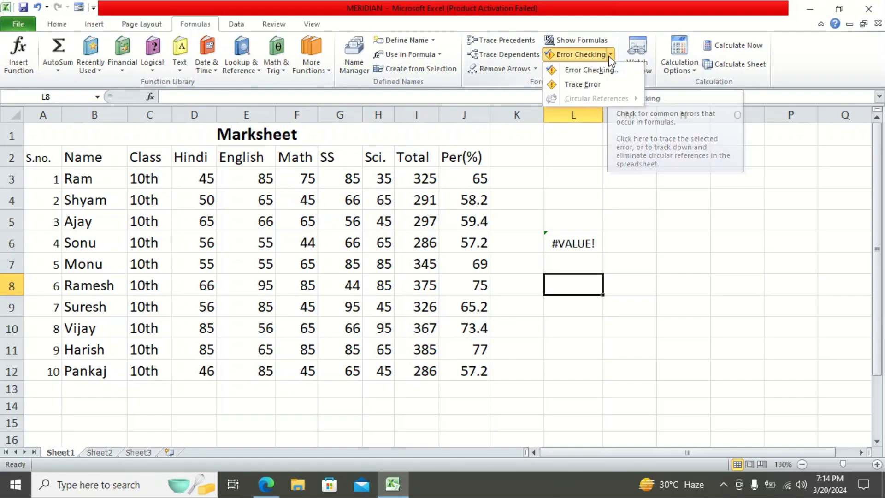
click(596, 84)
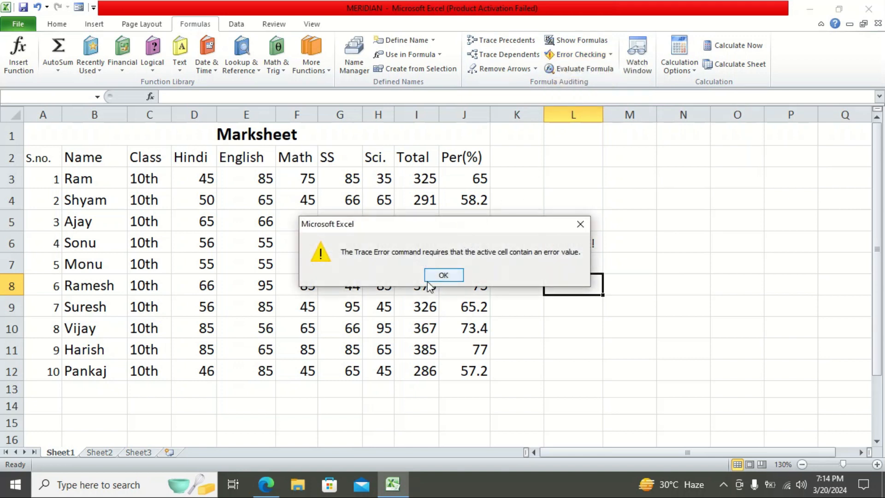
click(441, 276)
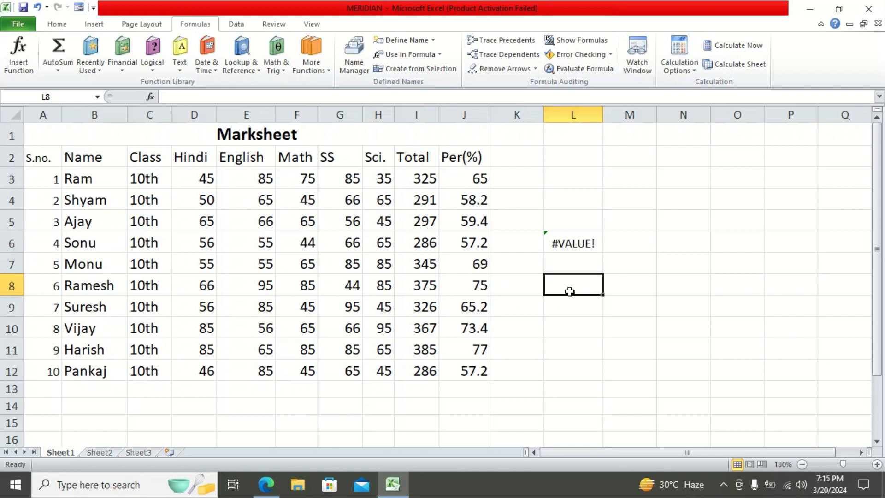
Step: Trace the error in cell L6 to its source cells
click(574, 246)
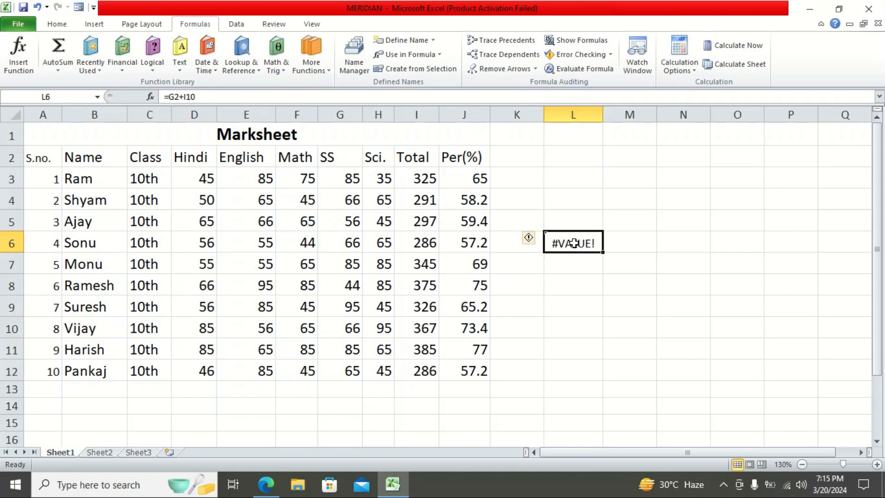
click(611, 54)
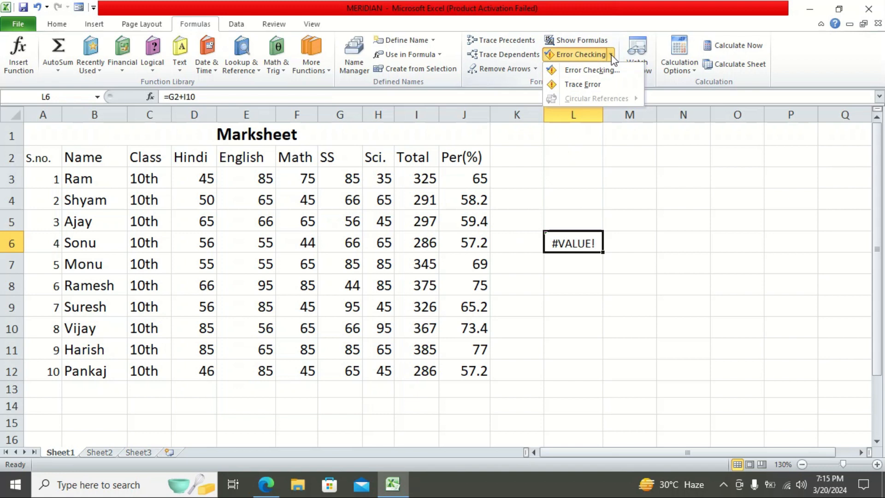
click(593, 86)
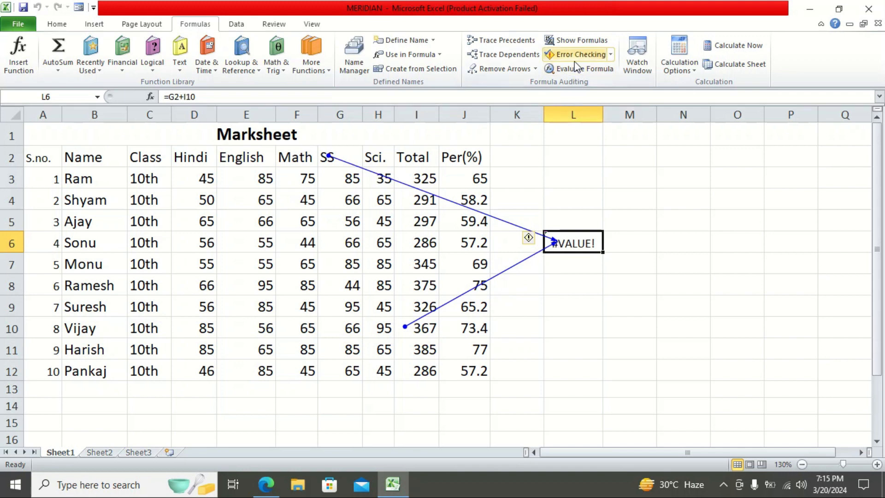
click(611, 54)
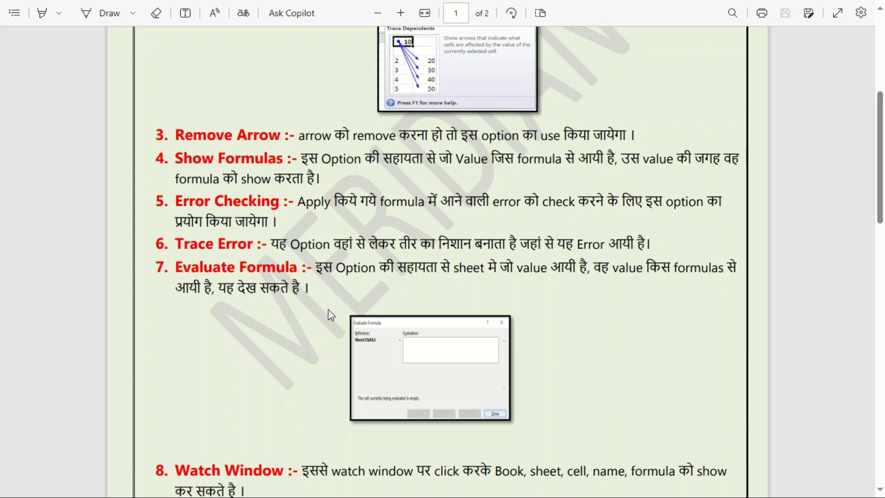
Step: Return from the notes to Excel and evaluate the Total formula in cell I12 with Evaluate Formula
key(alt+Tab)
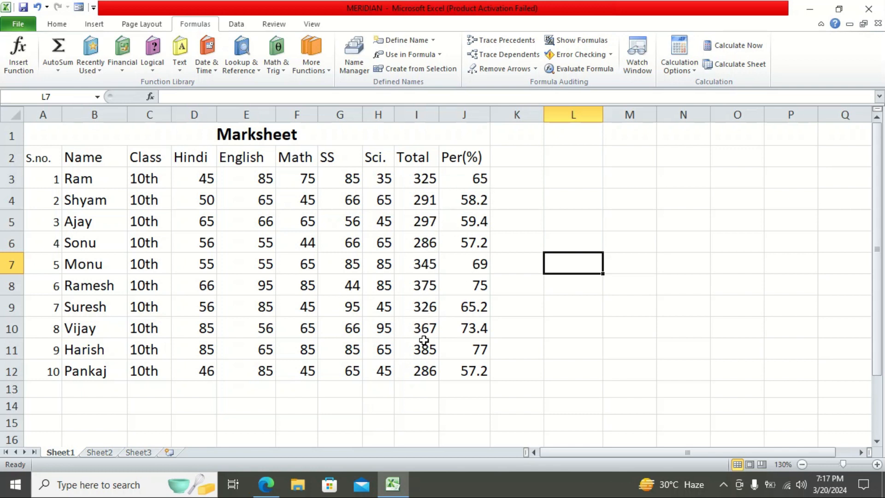
click(413, 373)
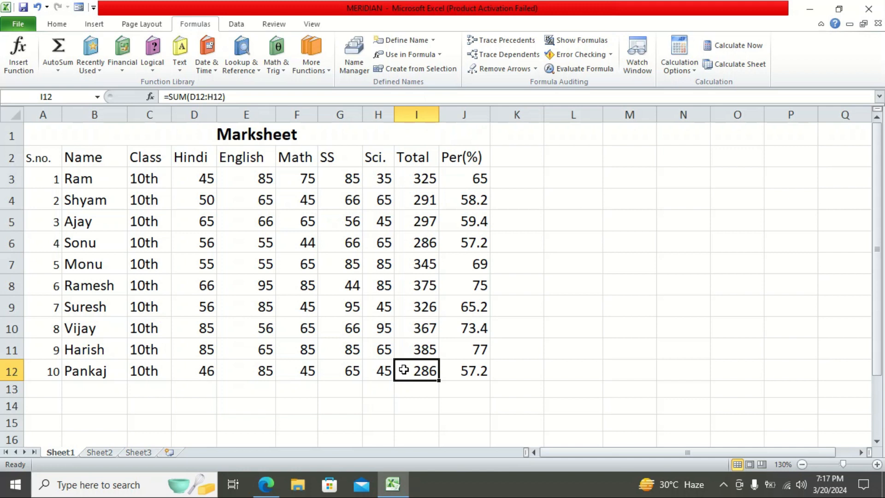
click(584, 69)
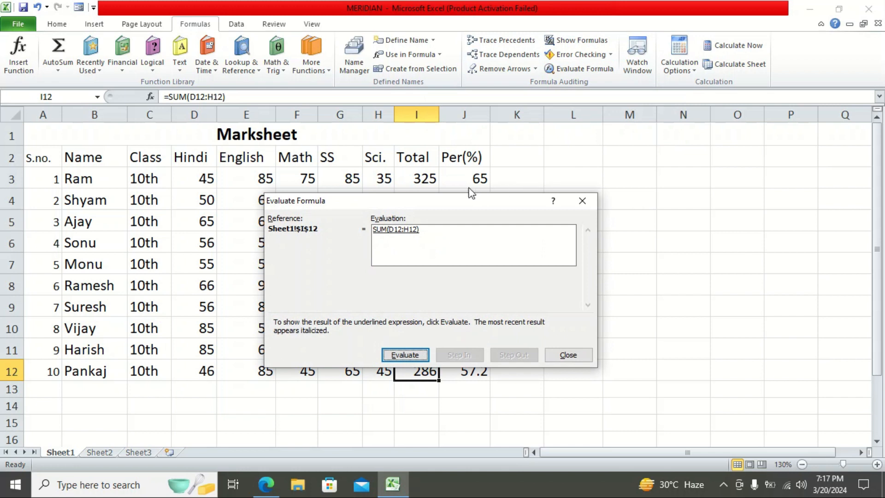
drag(458, 205, 465, 137)
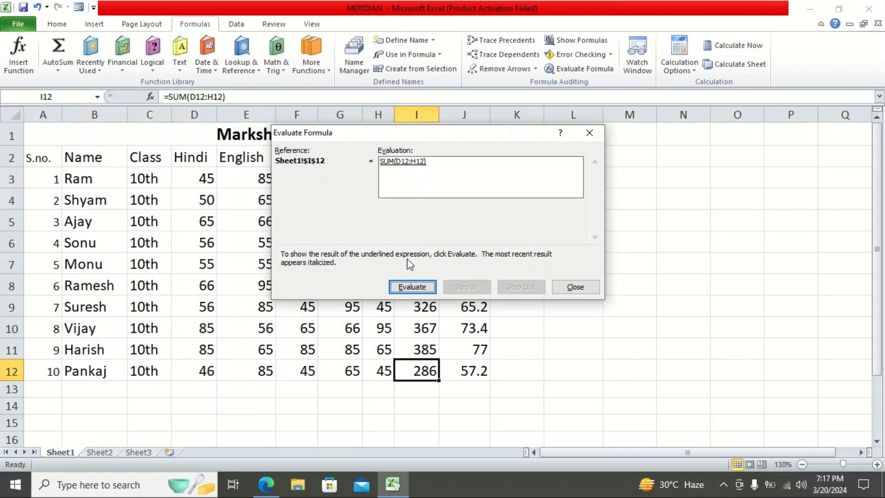
click(410, 290)
click(405, 288)
drag(440, 135, 580, 140)
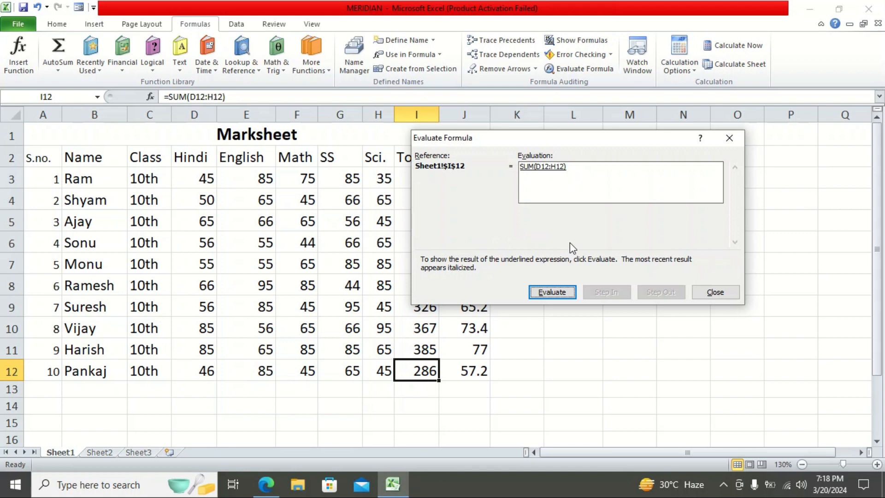
click(698, 291)
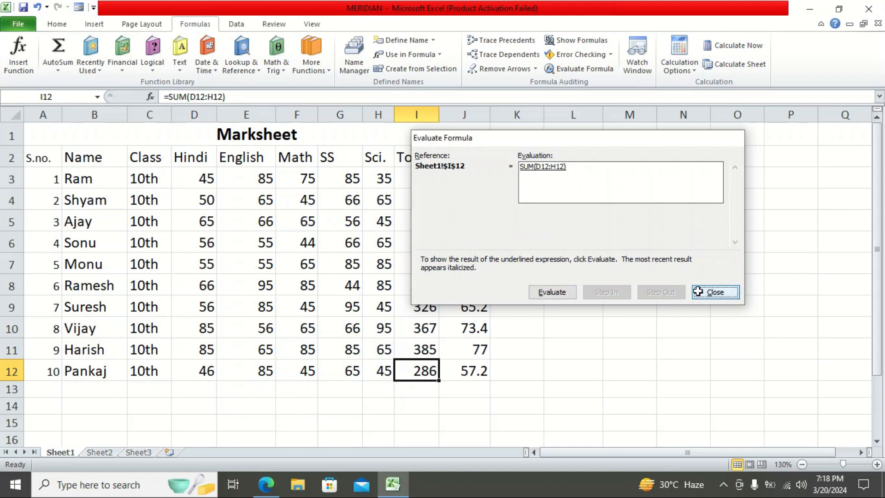
click(559, 262)
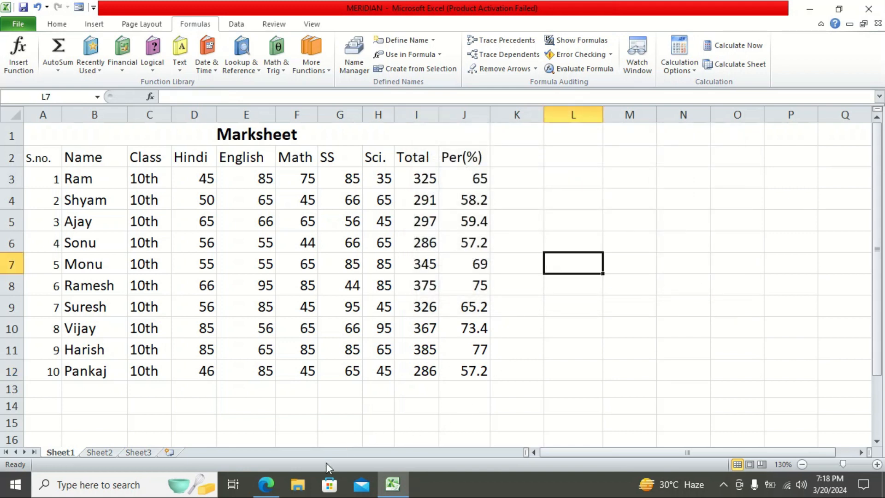
Step: Read the Watch Window note in the browser and return to the marksheet in Excel
click(267, 483)
scroll(303, 256, down, 5)
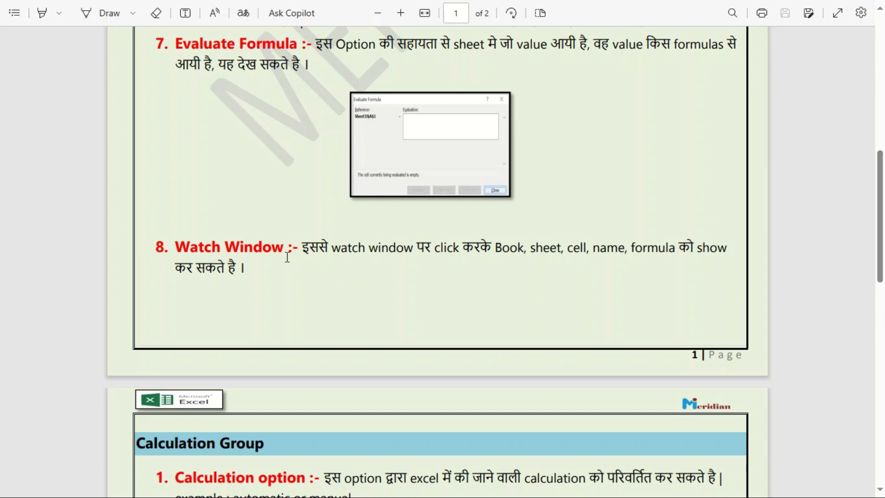
key(alt+Tab)
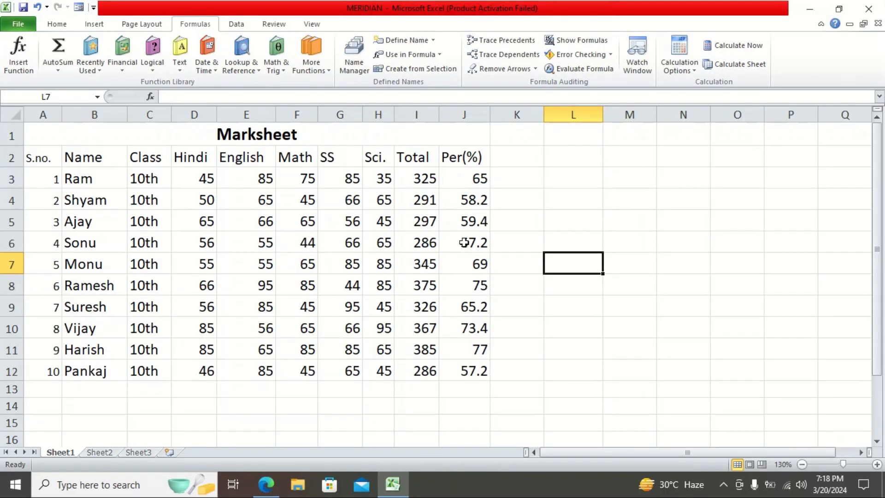
click(522, 226)
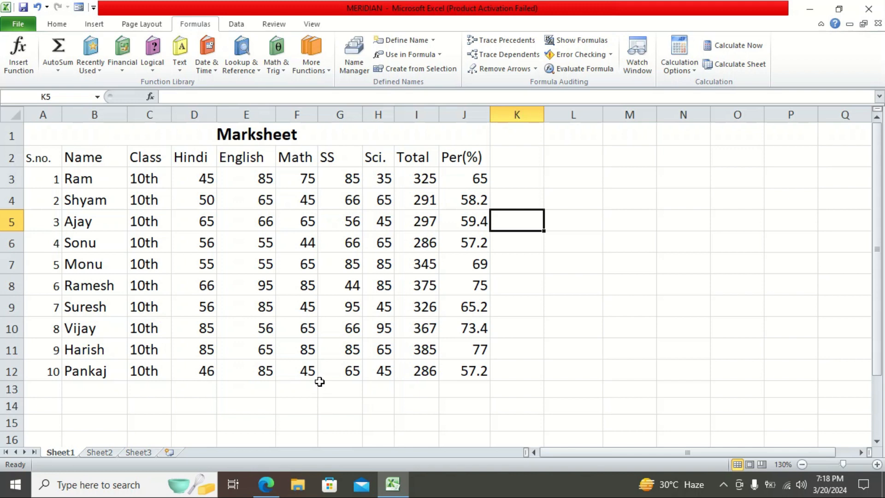
click(338, 371)
click(381, 369)
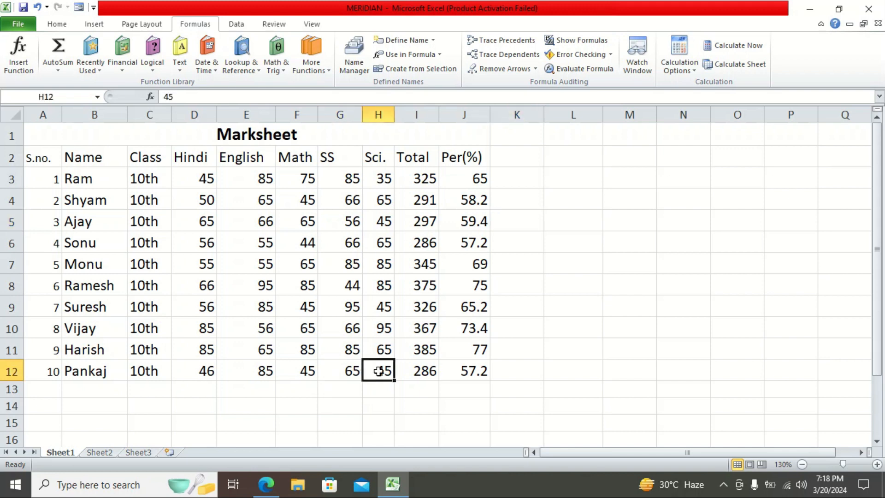
click(576, 353)
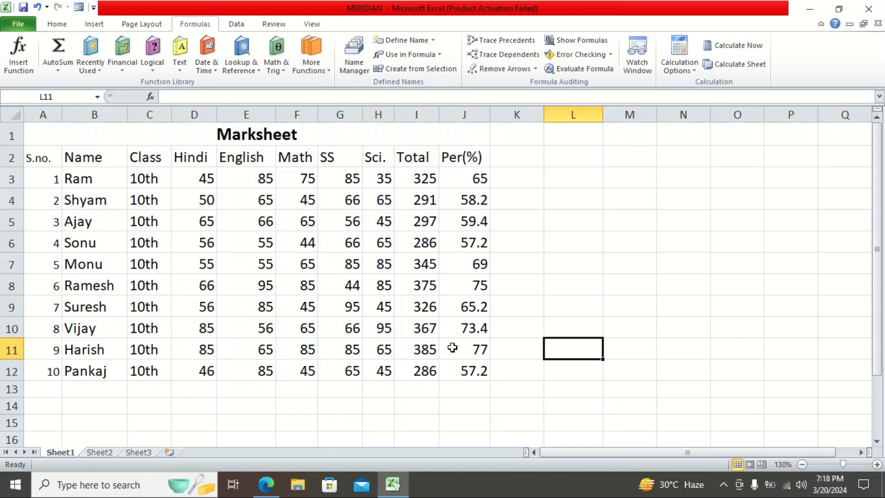
Step: Open the Watch Window and add a watch on the percentage formula in cell J11
click(452, 348)
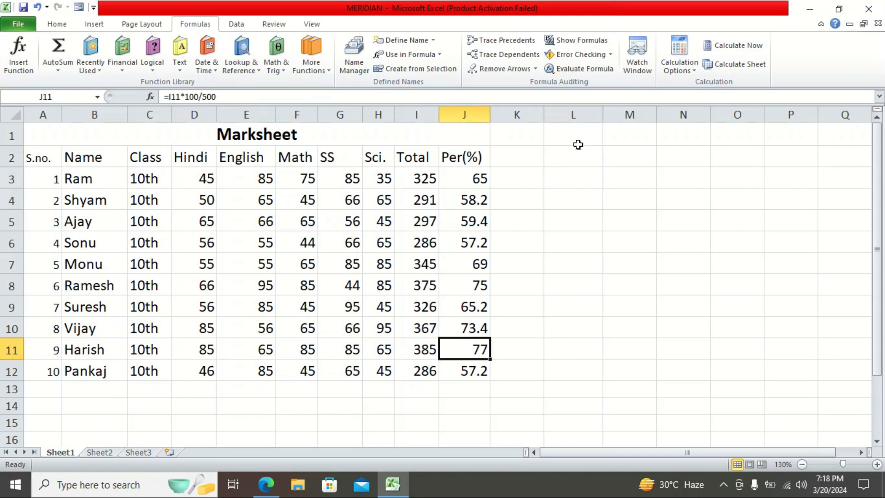
click(635, 47)
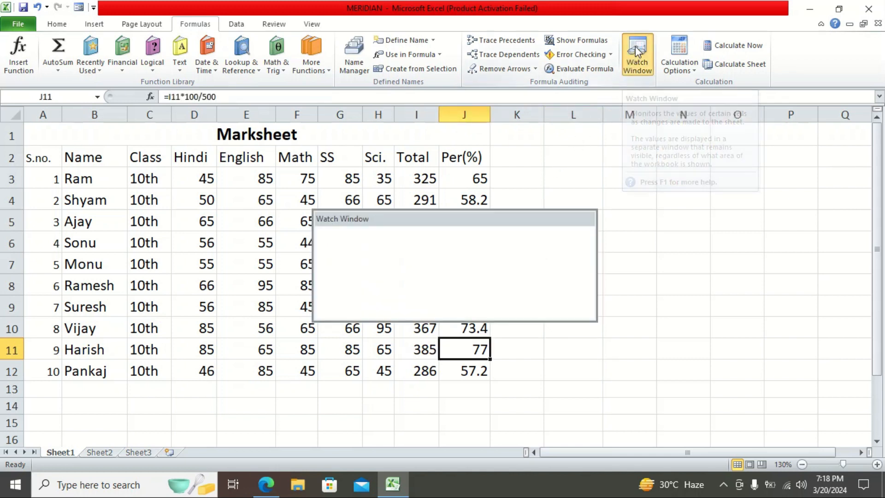
drag(457, 217, 530, 175)
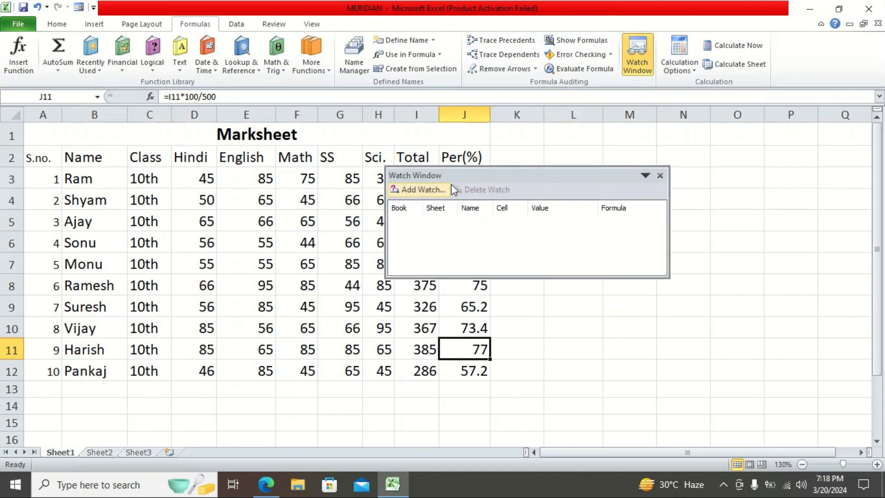
click(428, 190)
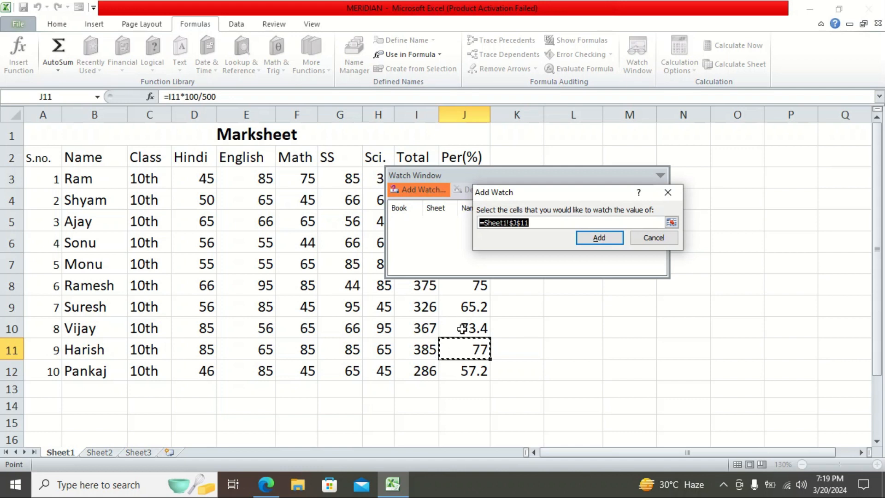
click(598, 238)
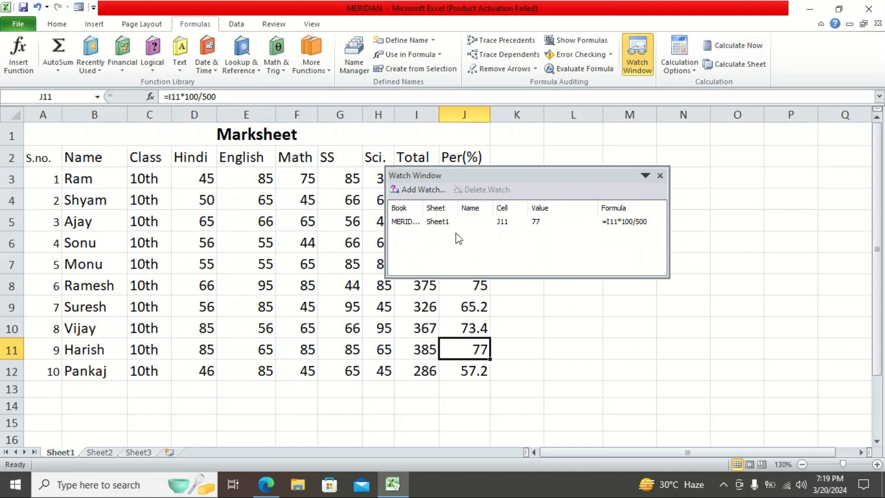
click(406, 222)
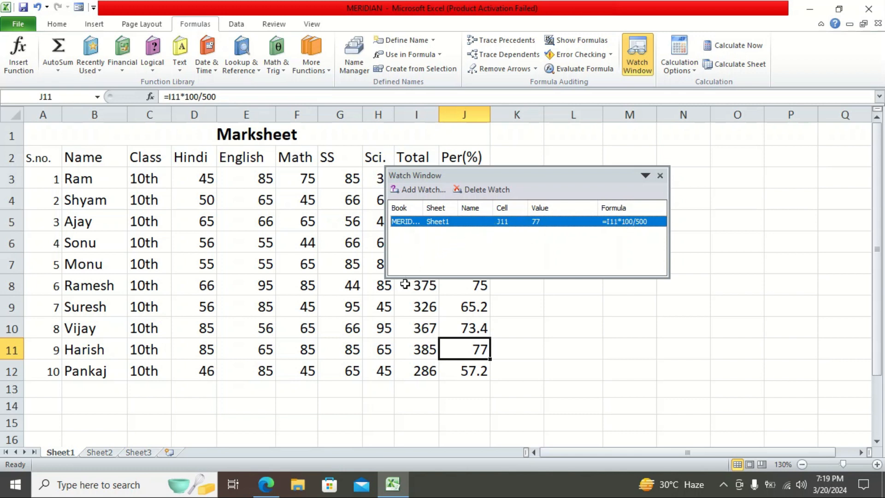
Step: Add a second watch for the SS mark in cell G11
click(419, 190)
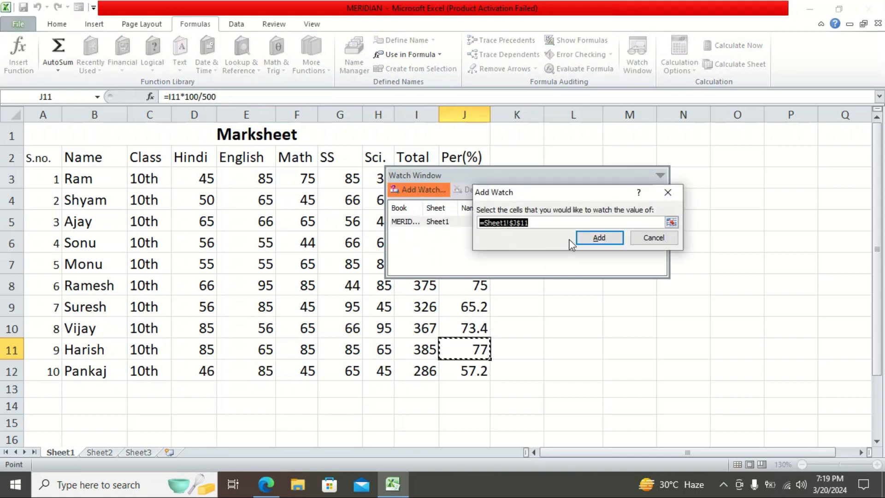
click(327, 349)
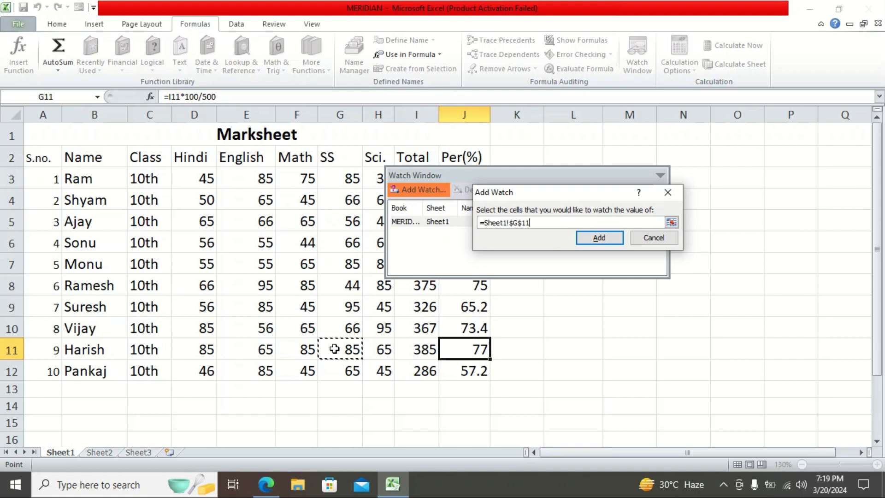
click(587, 239)
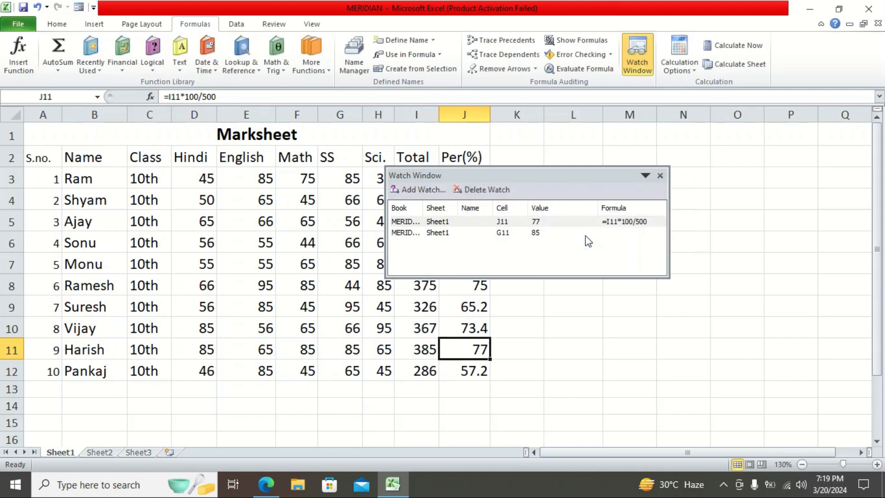
Step: Delete the J11 watch from the list and close the Watch Window
click(410, 234)
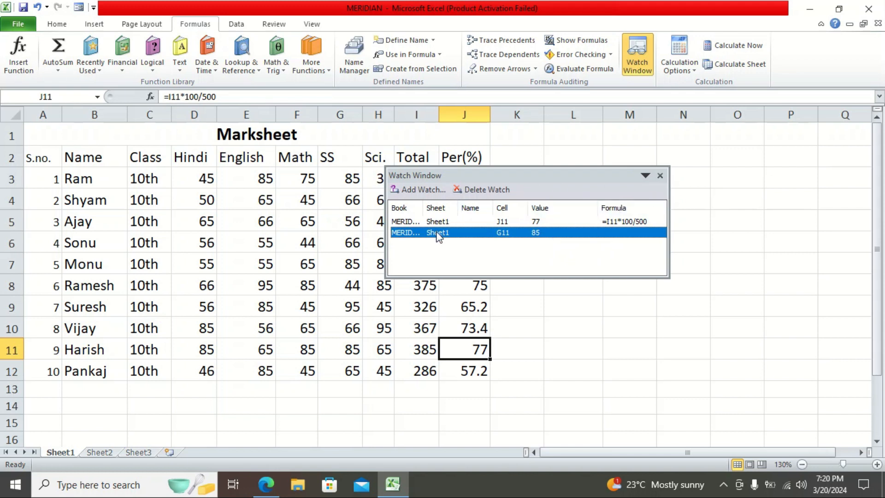
click(413, 221)
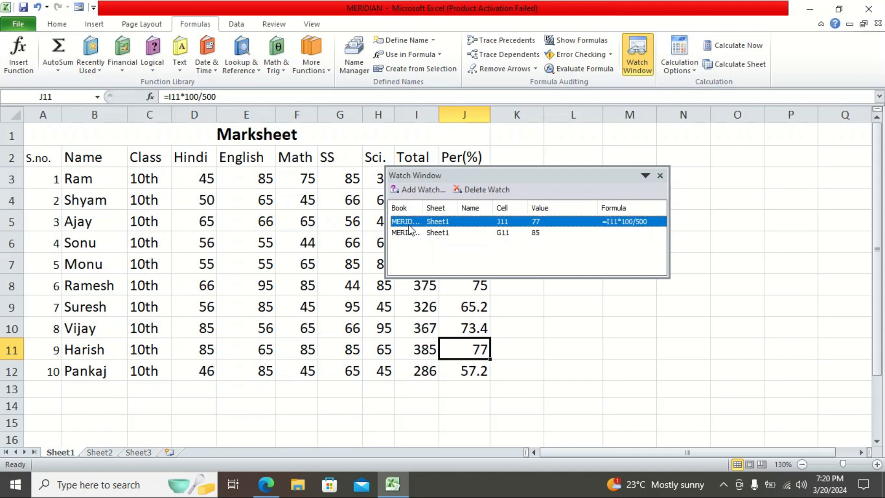
click(406, 231)
click(406, 222)
click(475, 195)
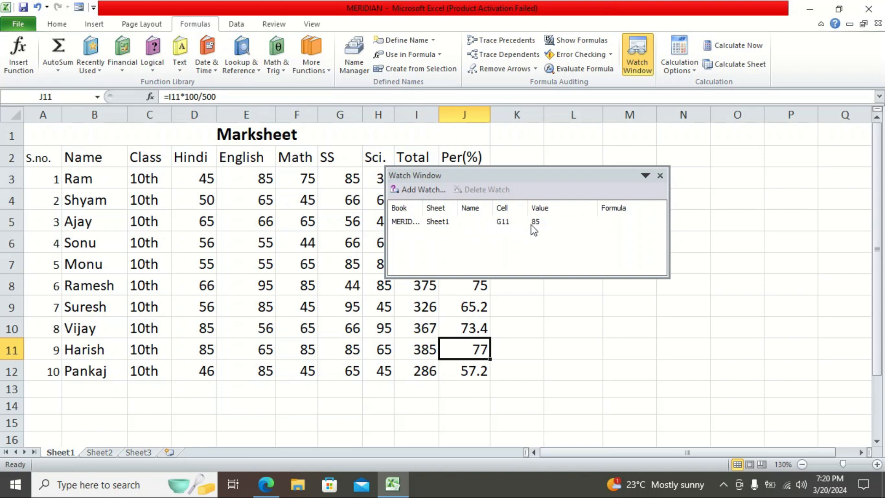
click(659, 176)
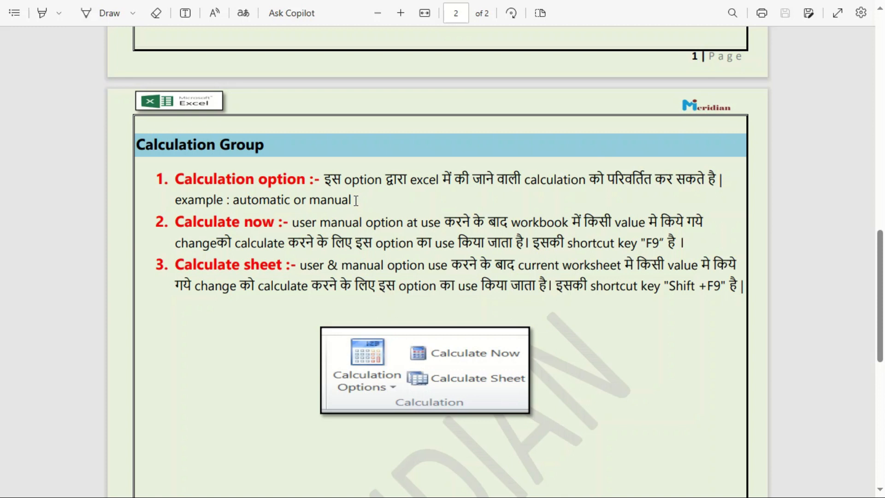
Step: Return from the Calculation Group notes to Excel and examine the Total and Per(%) formulas in row 3
key(alt+Tab)
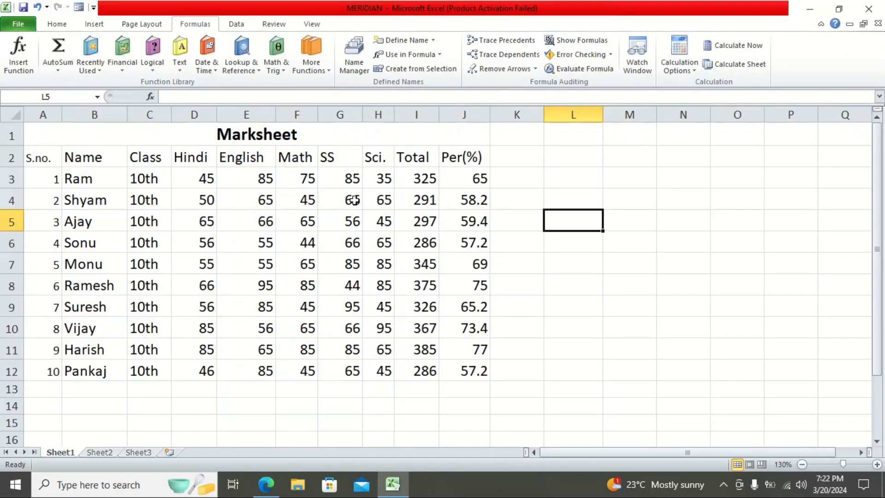
click(558, 276)
click(558, 239)
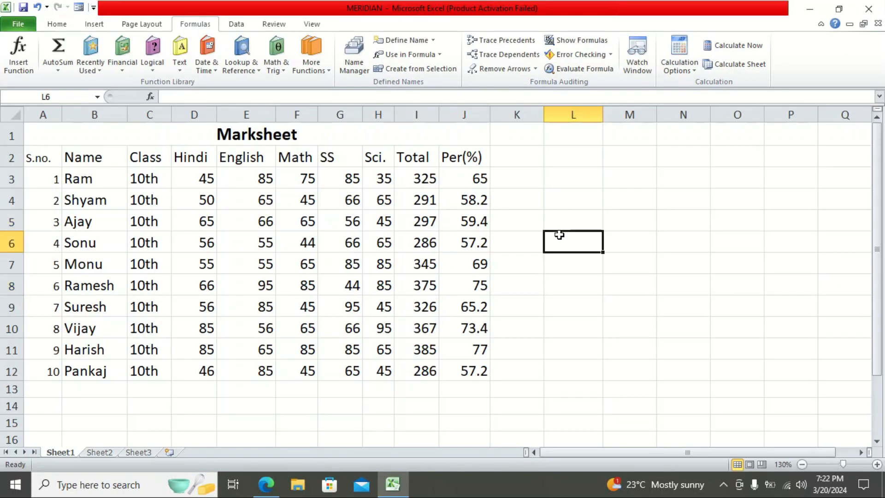
click(536, 258)
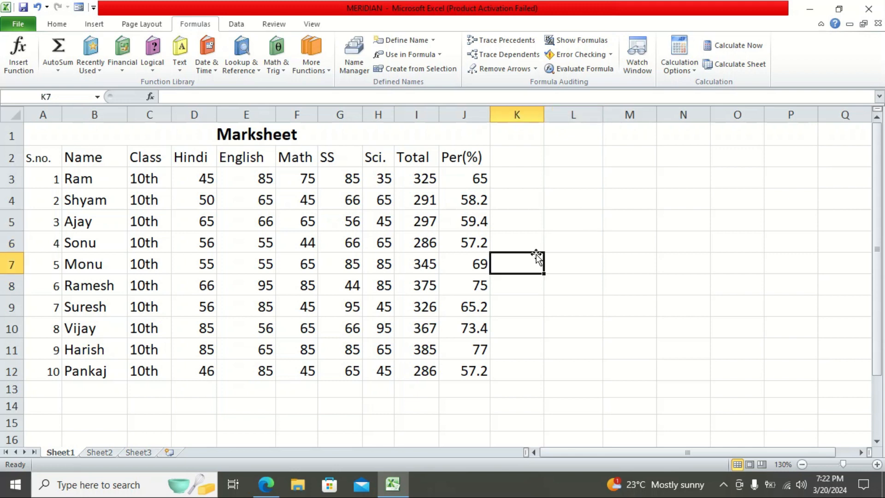
click(434, 180)
click(461, 181)
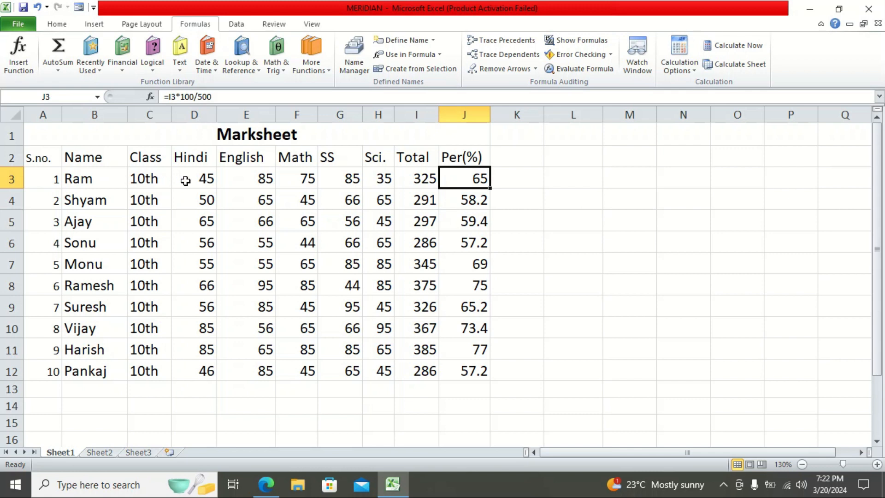
Step: Check the active calculation option, change the Hindi mark in D3 to 60, and inspect the Total in I3
click(185, 181)
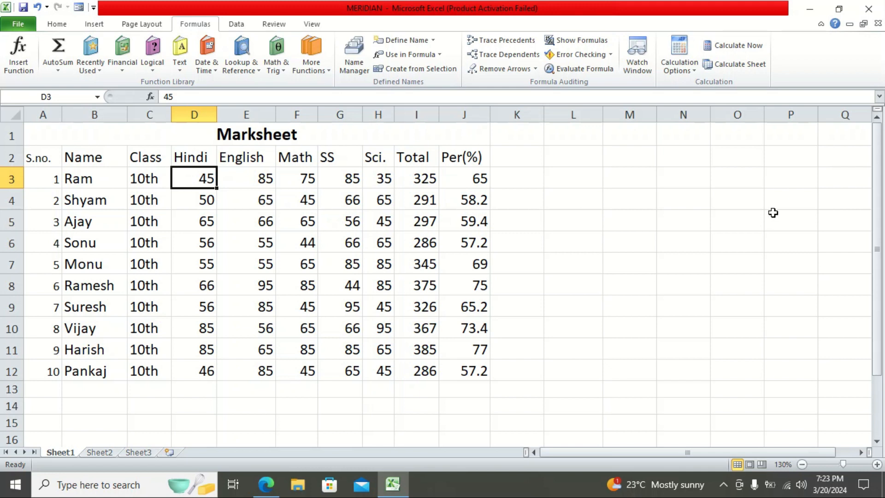
click(677, 70)
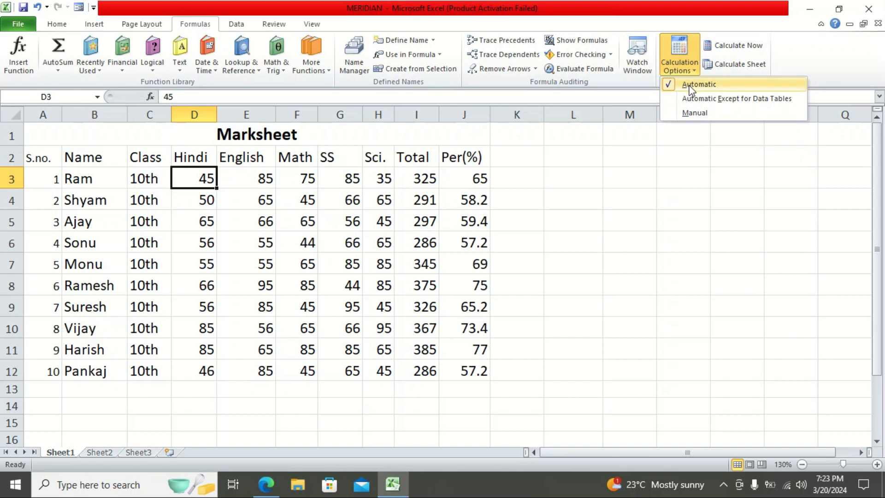
click(190, 176)
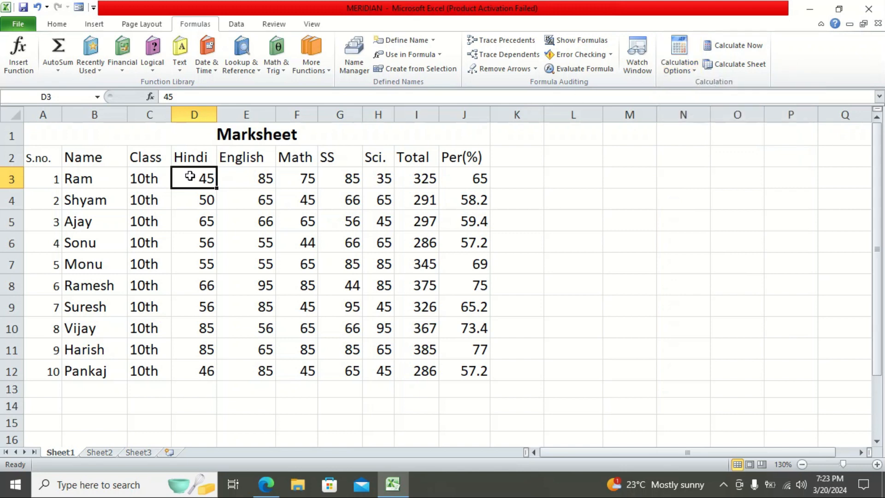
text(60)
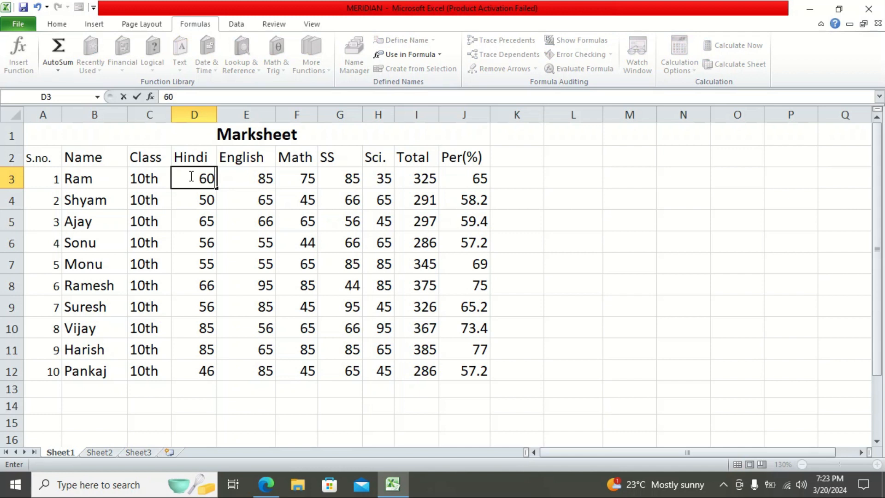
key(Return)
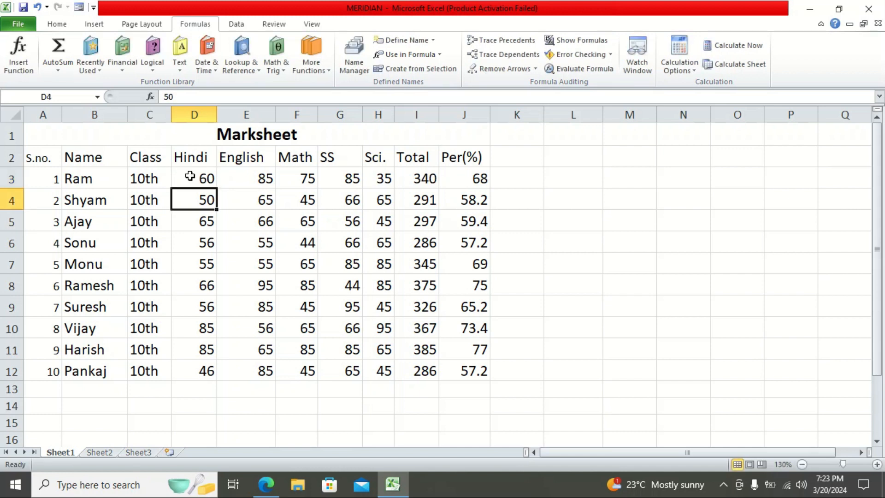
click(410, 181)
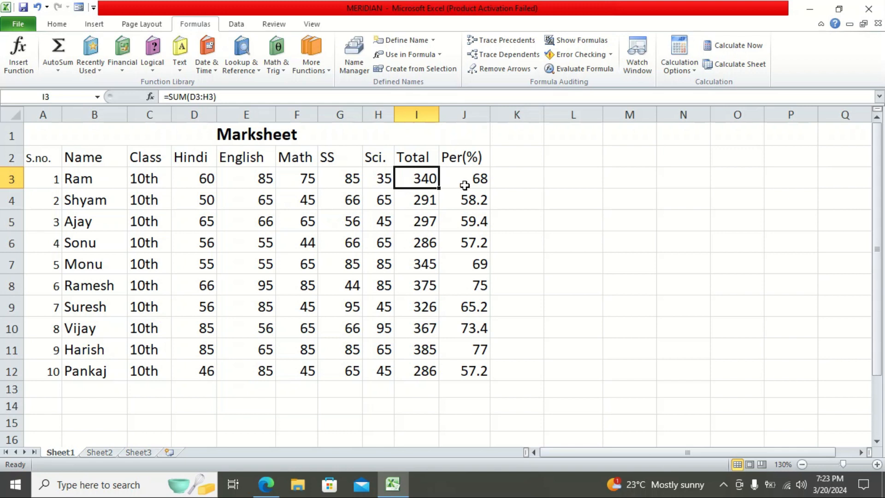
Step: Review the calculation options again and switch the workbook's calculation mode to Manual
click(268, 199)
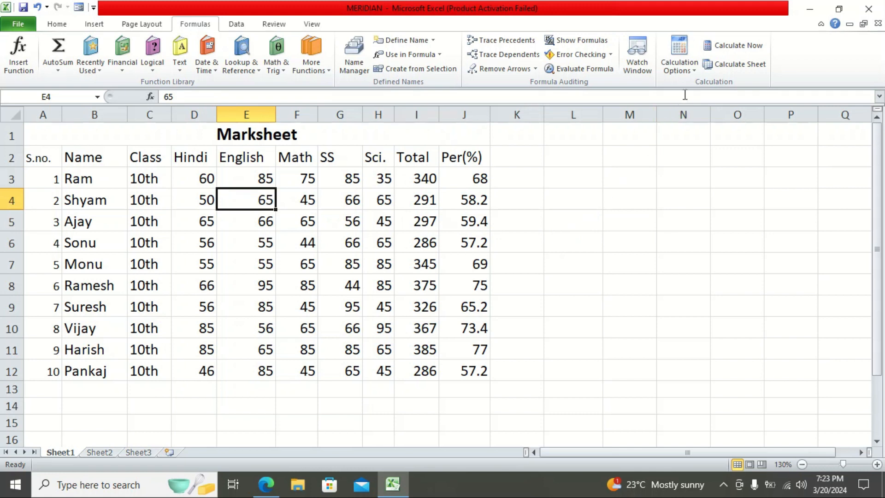
click(685, 70)
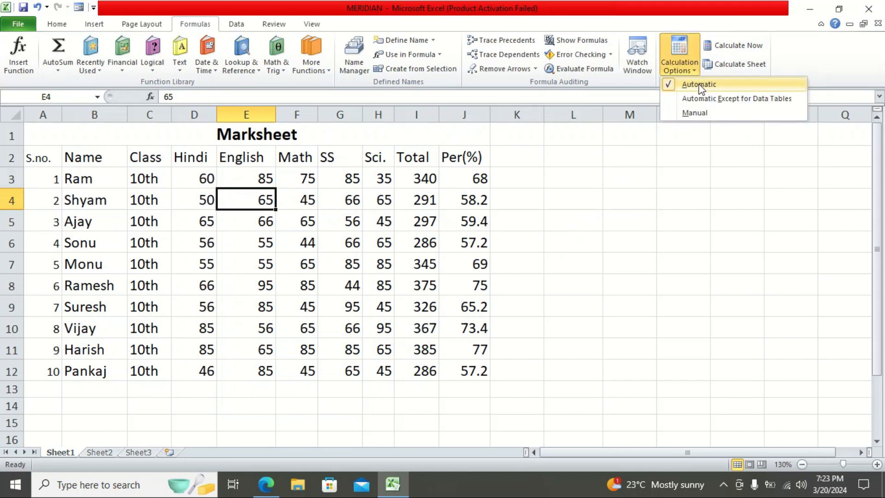
click(268, 239)
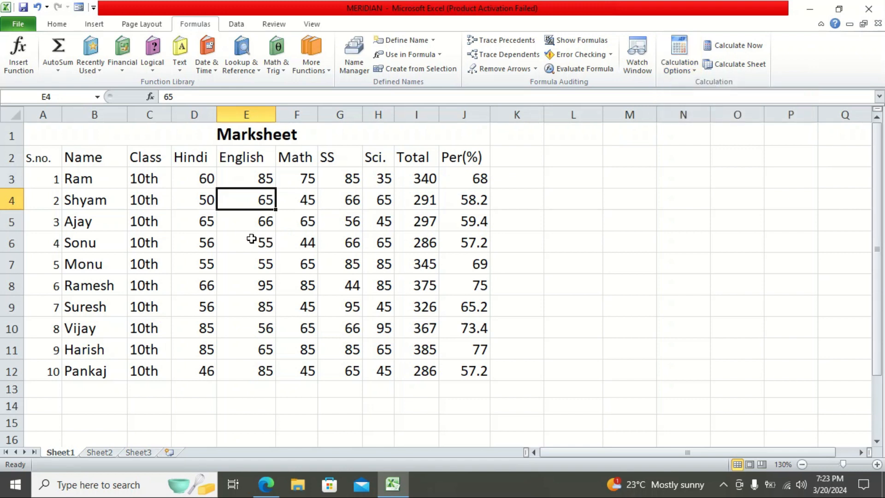
click(251, 238)
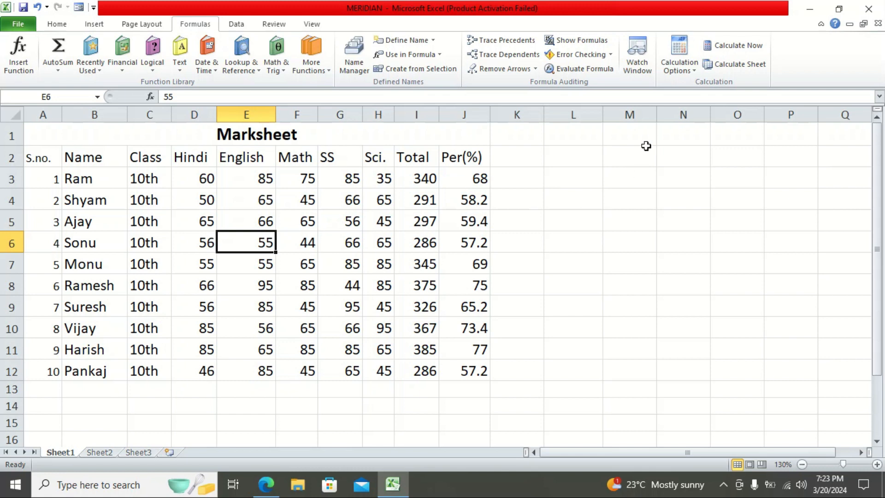
click(679, 69)
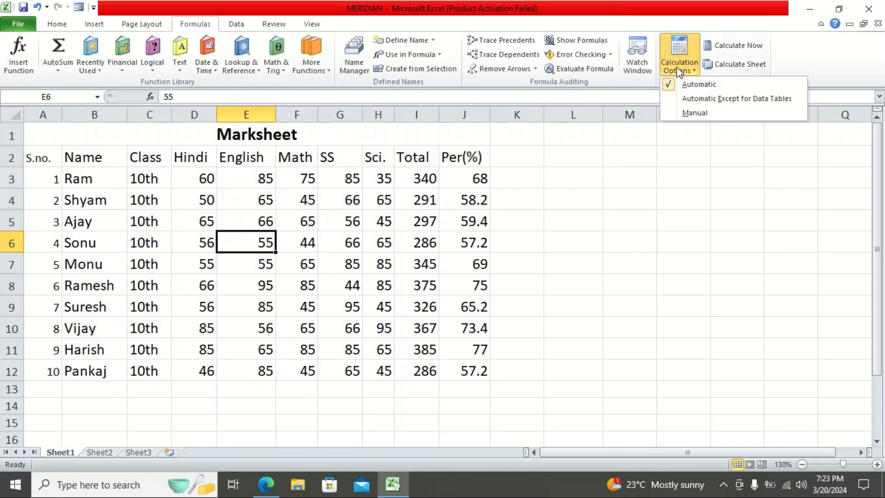
click(689, 115)
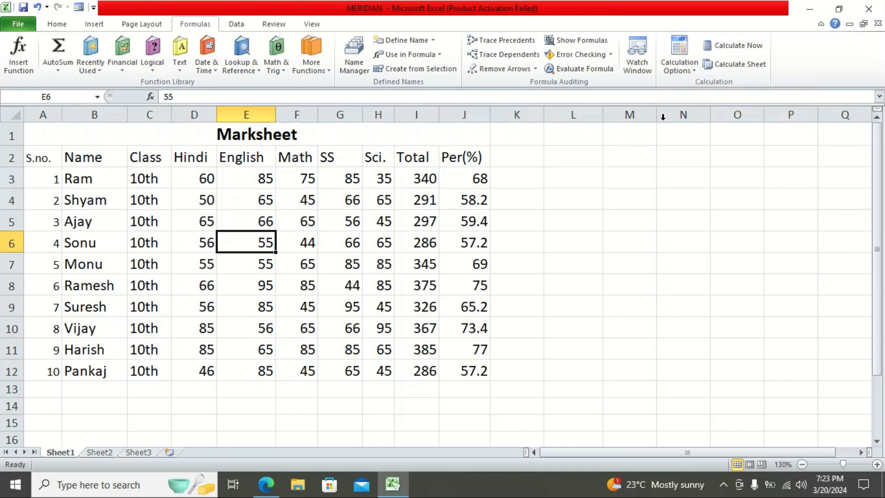
click(280, 250)
click(257, 262)
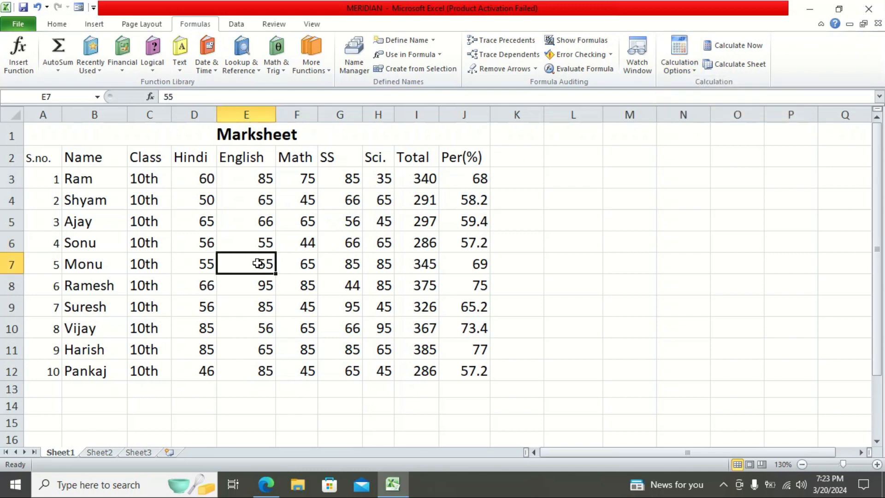
Step: Change the Math marks to 60 in F6 and 45 in F7
click(282, 243)
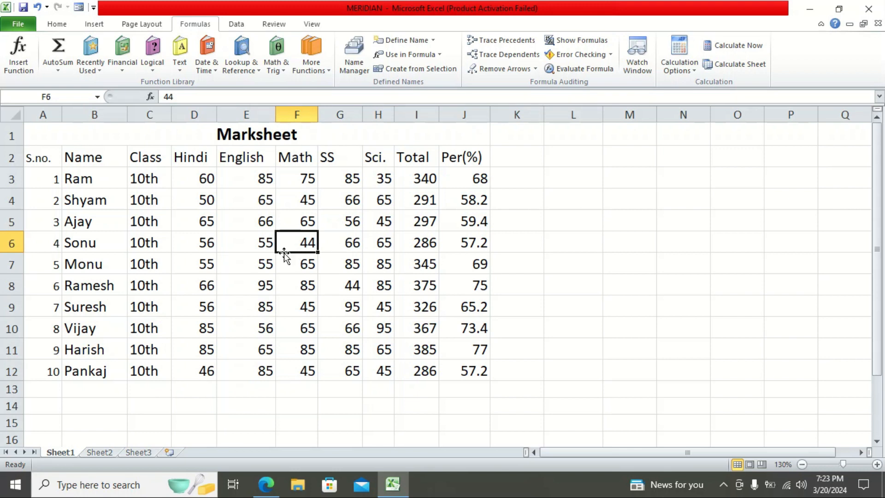
text(60)
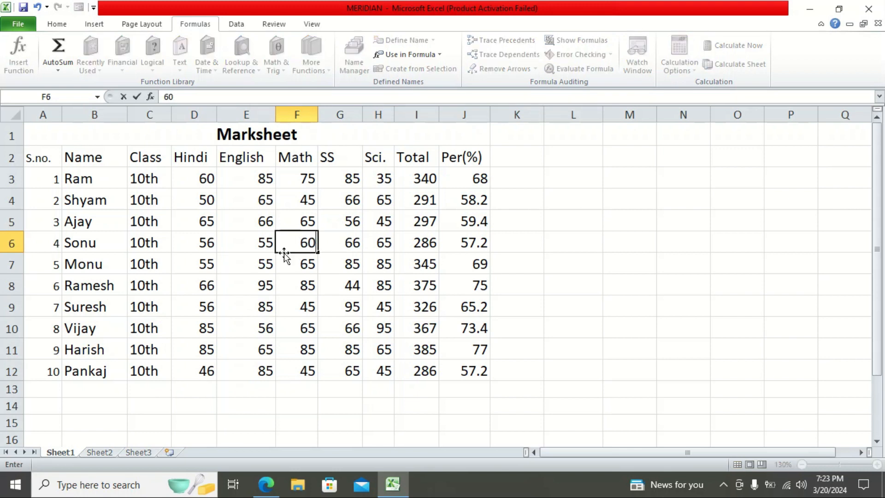
key(Return)
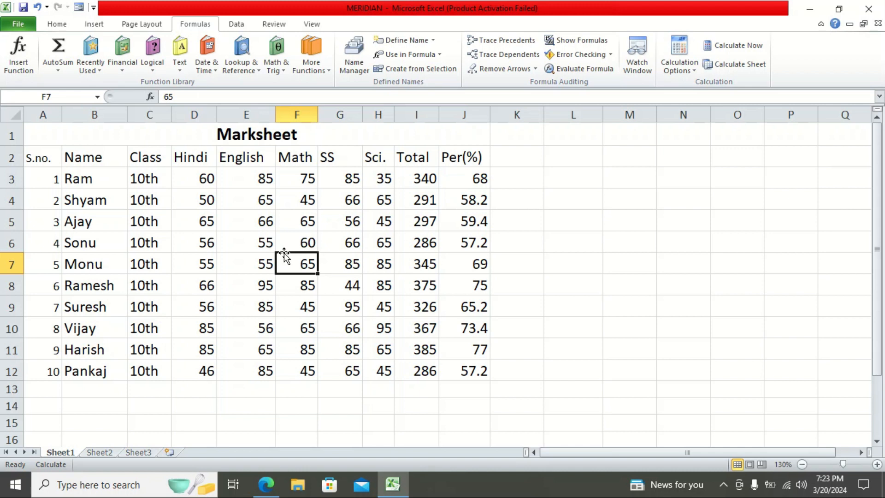
text(45)
key(Return)
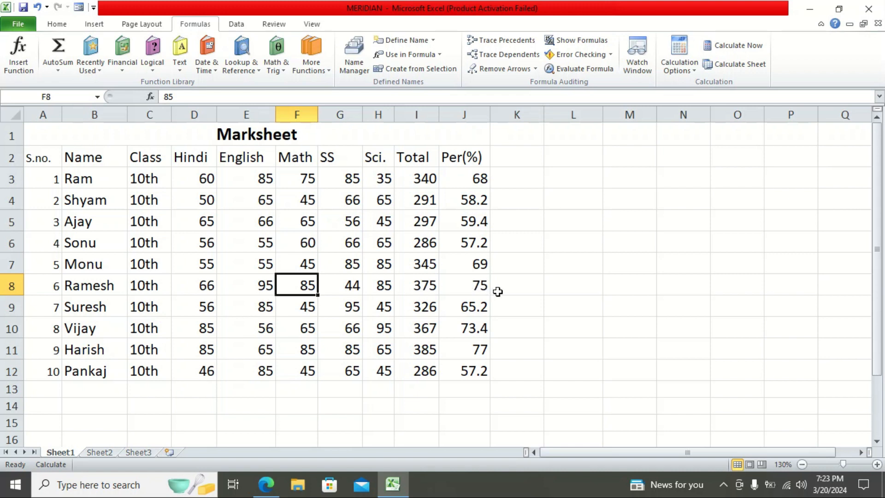
click(510, 263)
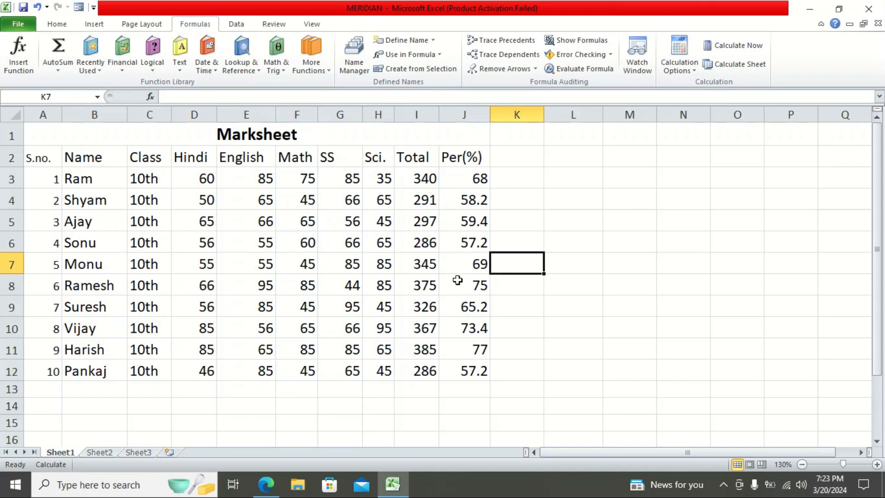
Step: Consult the Calculate Now entry in the Calculation Group notes, then recalculate the Excel workbook with Calculate Now
click(275, 481)
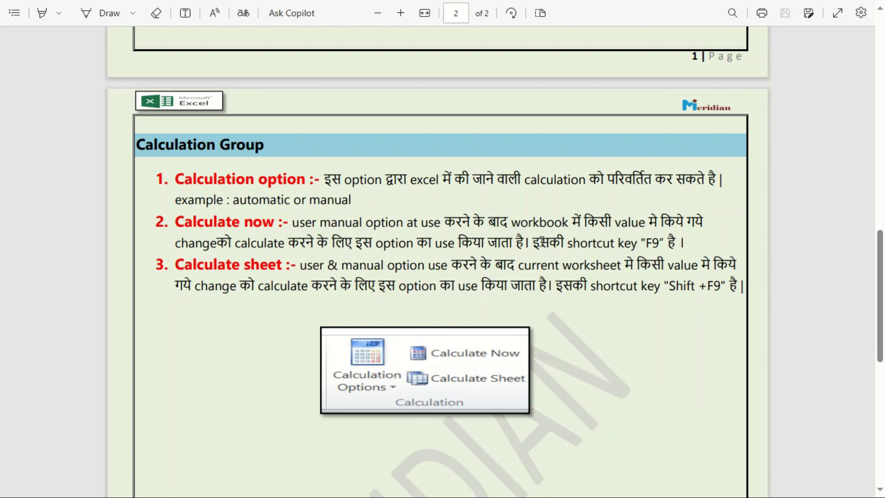
key(alt+Tab)
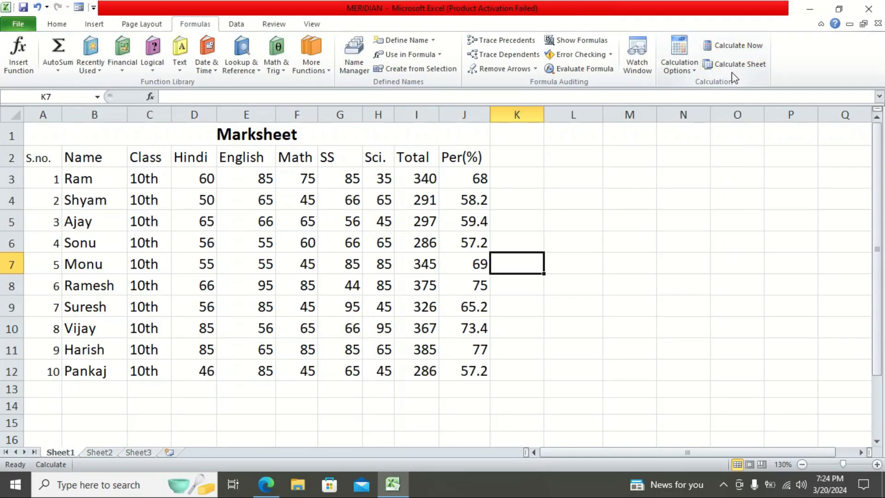
click(727, 48)
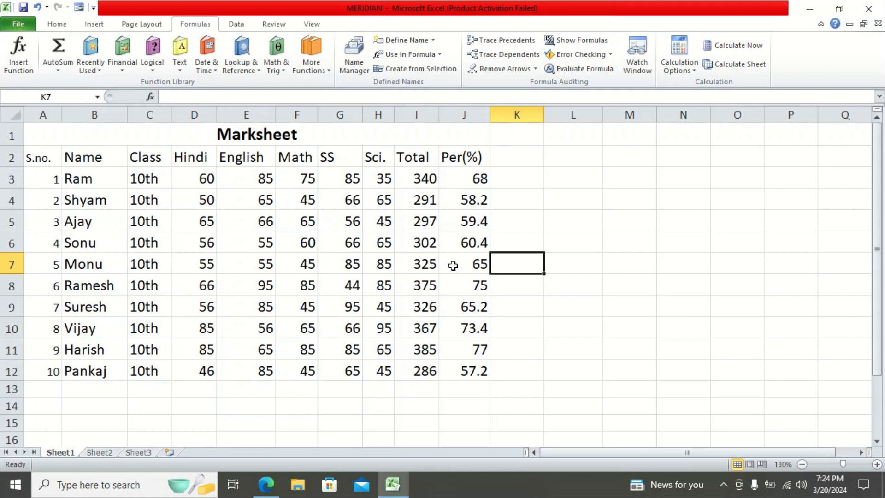
Step: Switch to the Calculation Group notes, read the Calculate Sheet entry, and return to the Excel marksheet
click(307, 309)
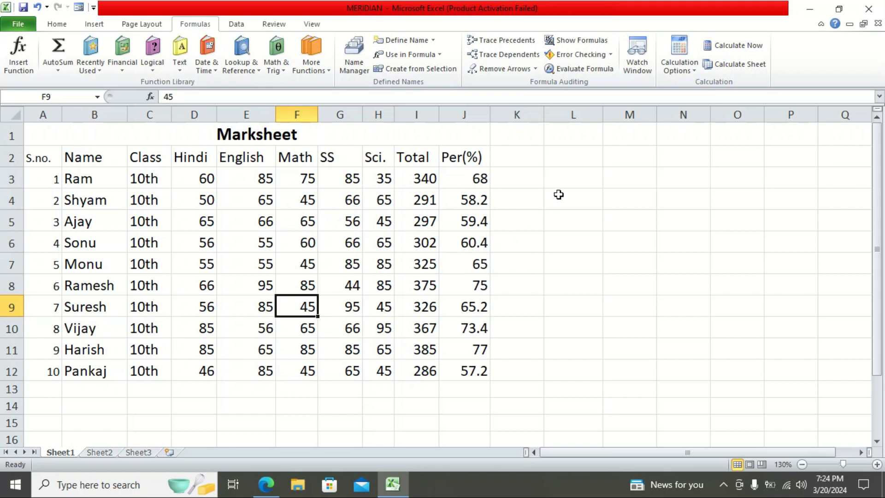
click(309, 332)
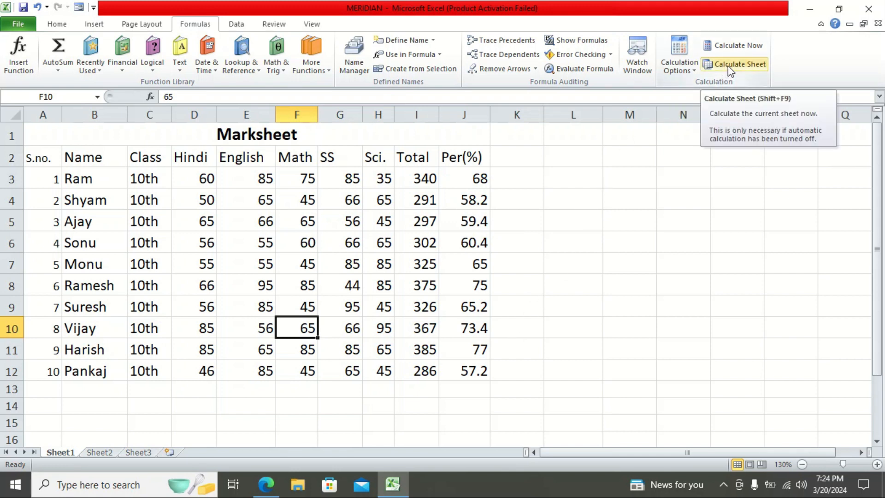
click(276, 481)
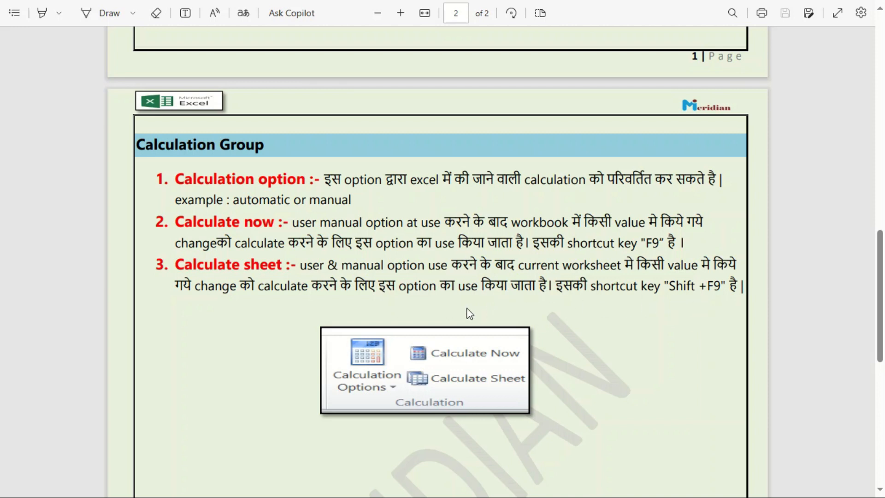
key(alt+Tab)
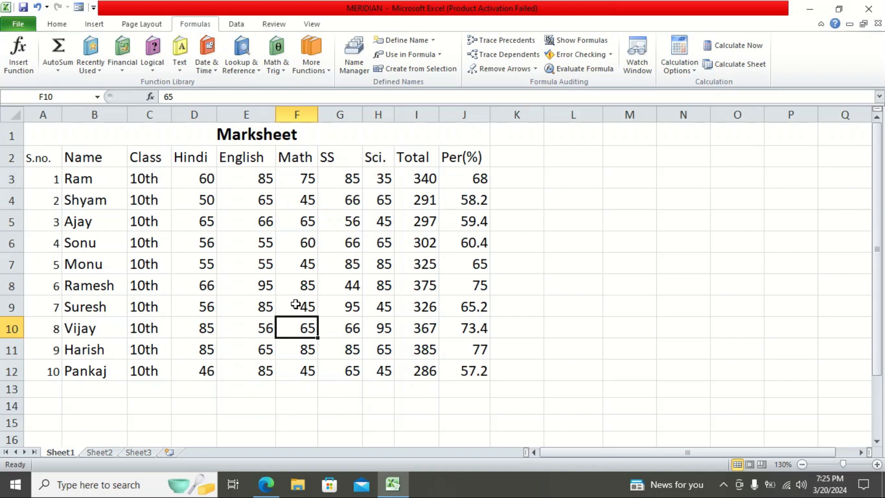
Step: Change the Hindi mark in D10 to 65 and the English mark in E8 to 46
click(213, 328)
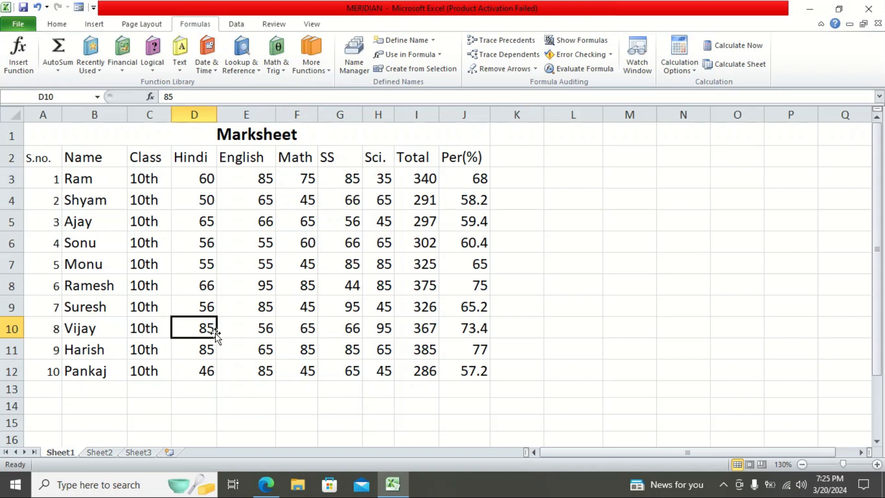
text(65)
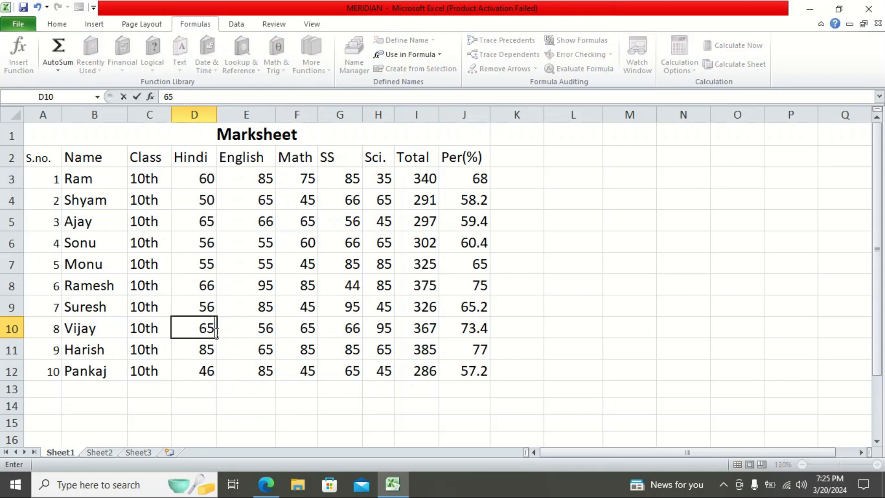
click(238, 292)
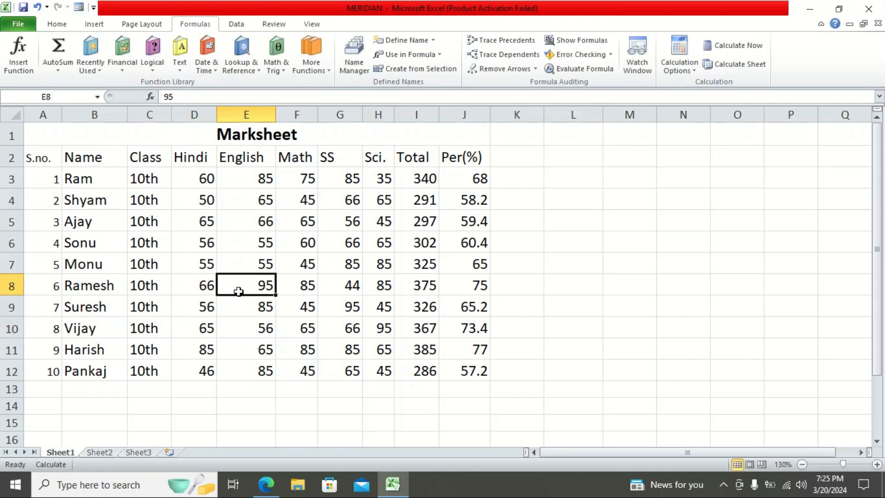
text(46)
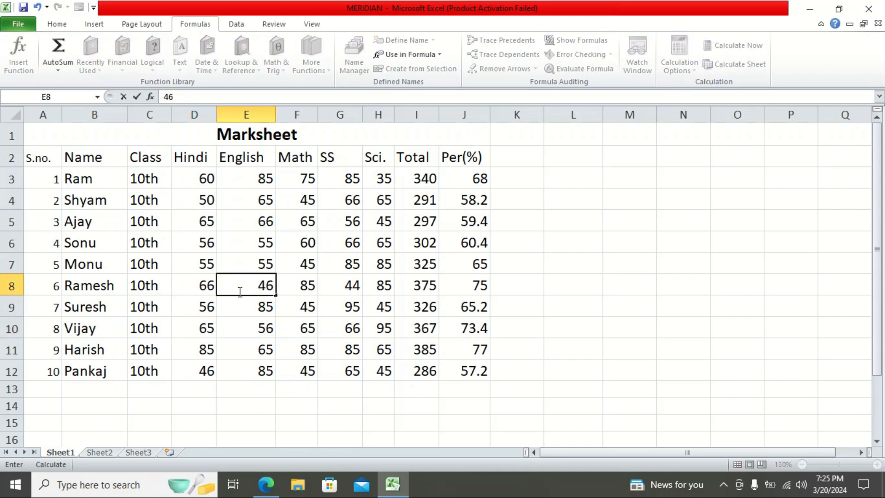
click(554, 283)
click(511, 283)
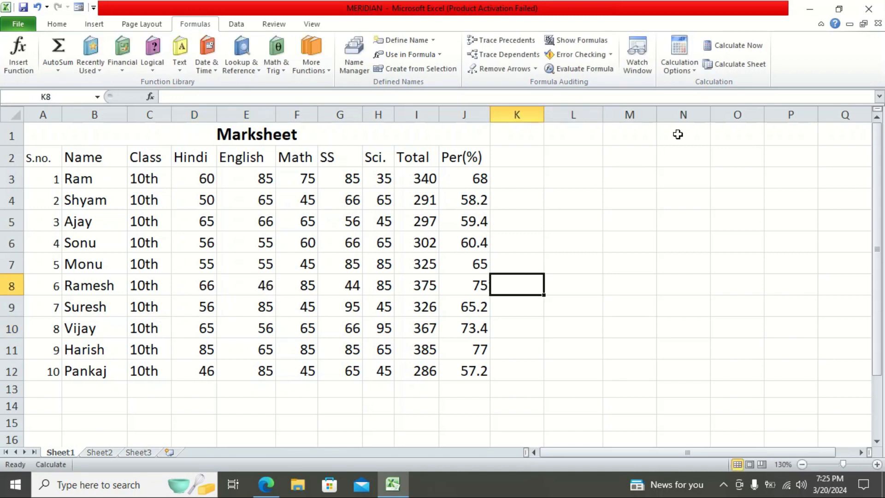
Step: Recalculate the current worksheet with Calculate Sheet and check the Total and Per(%) values in the edited rows
click(739, 64)
click(501, 256)
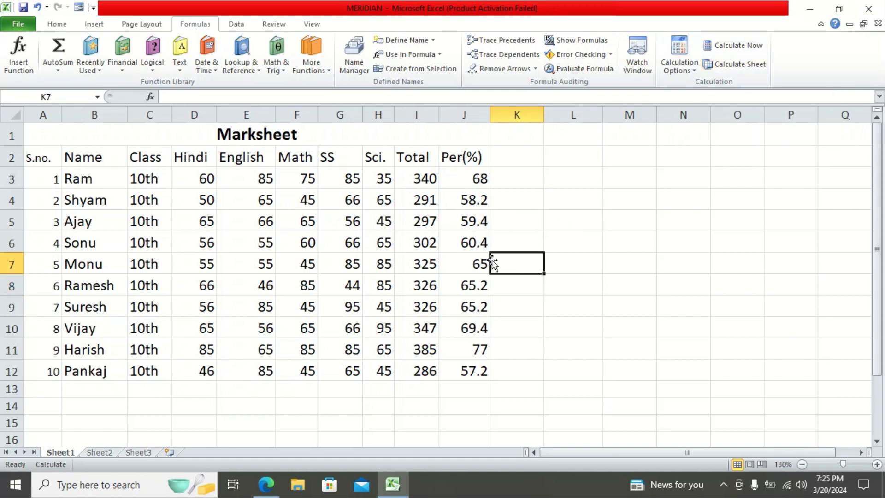
click(517, 306)
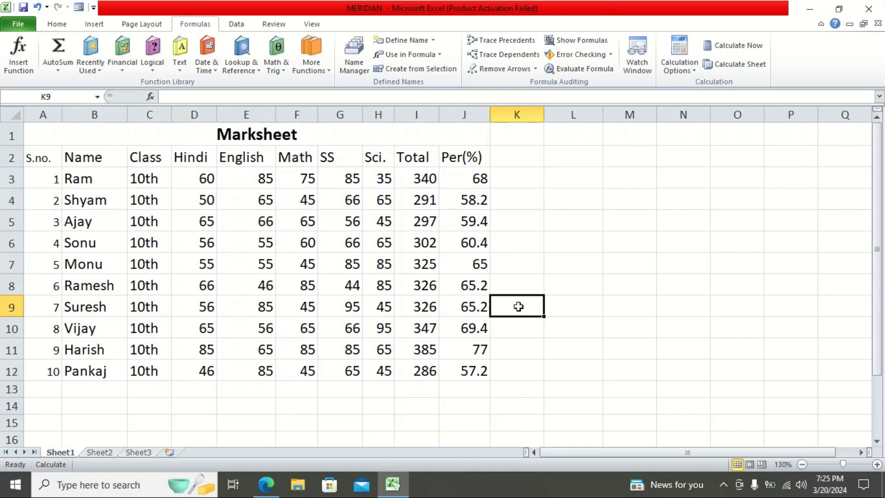